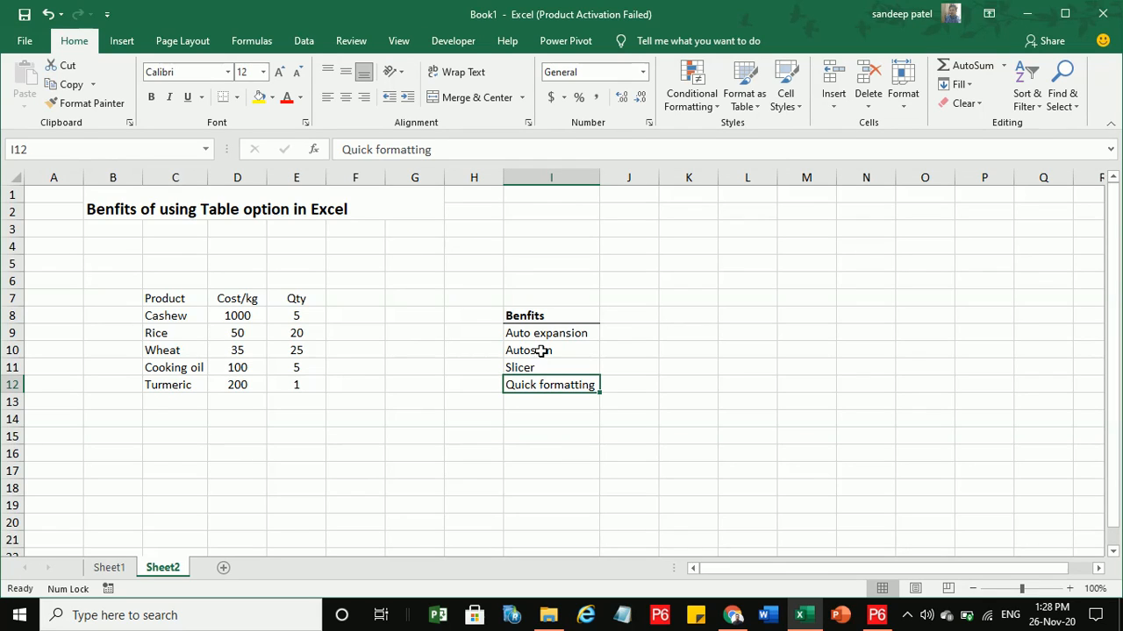
Select the Product, Cost/kg and Qty data in C7:E12, ending with a single cell selected inside it.
click(431, 449)
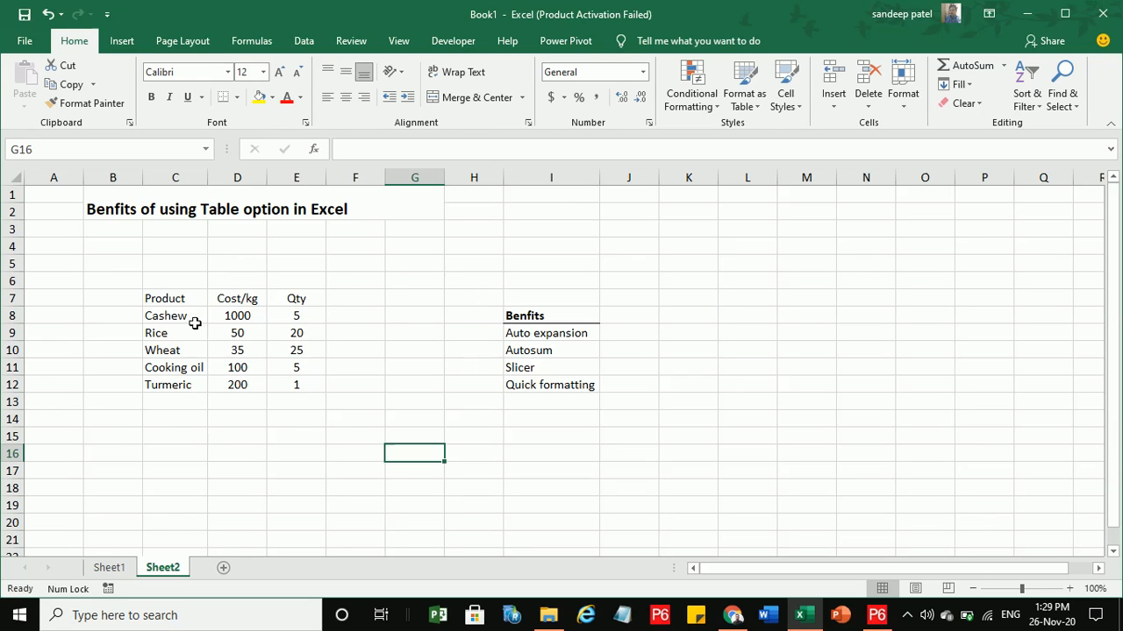
drag(191, 319, 188, 387)
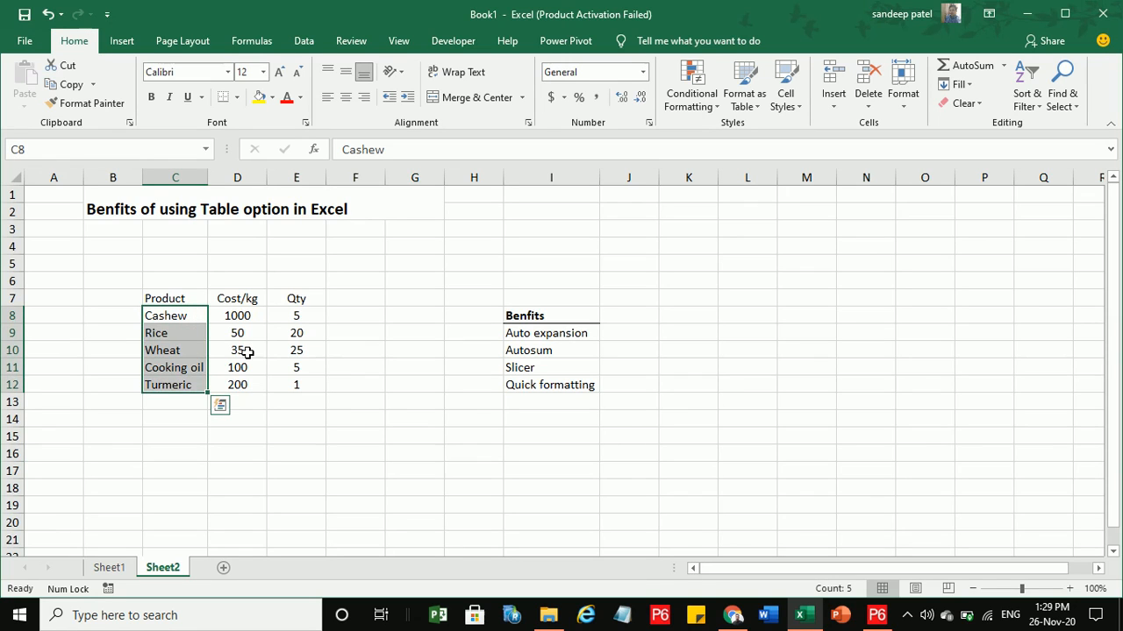
drag(251, 317, 253, 342)
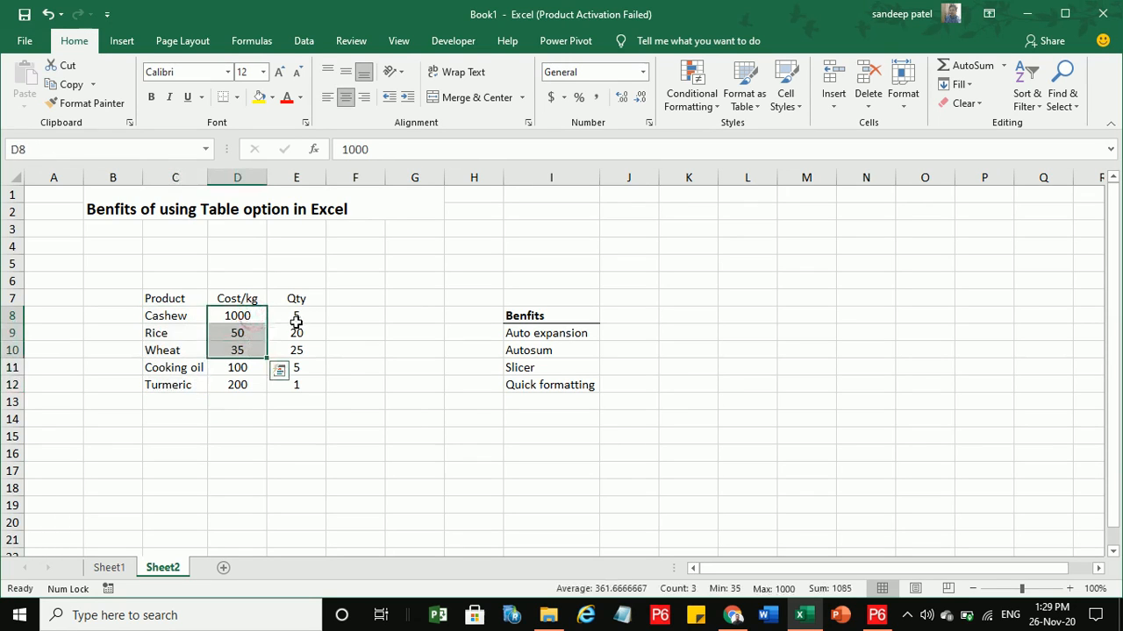
click(300, 319)
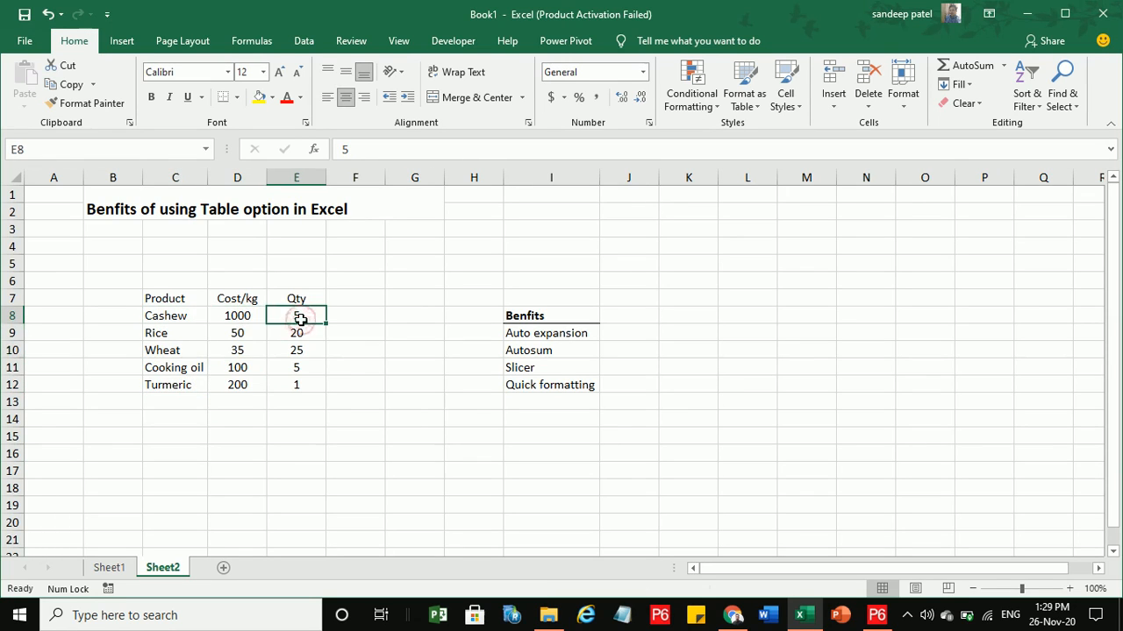
click(287, 382)
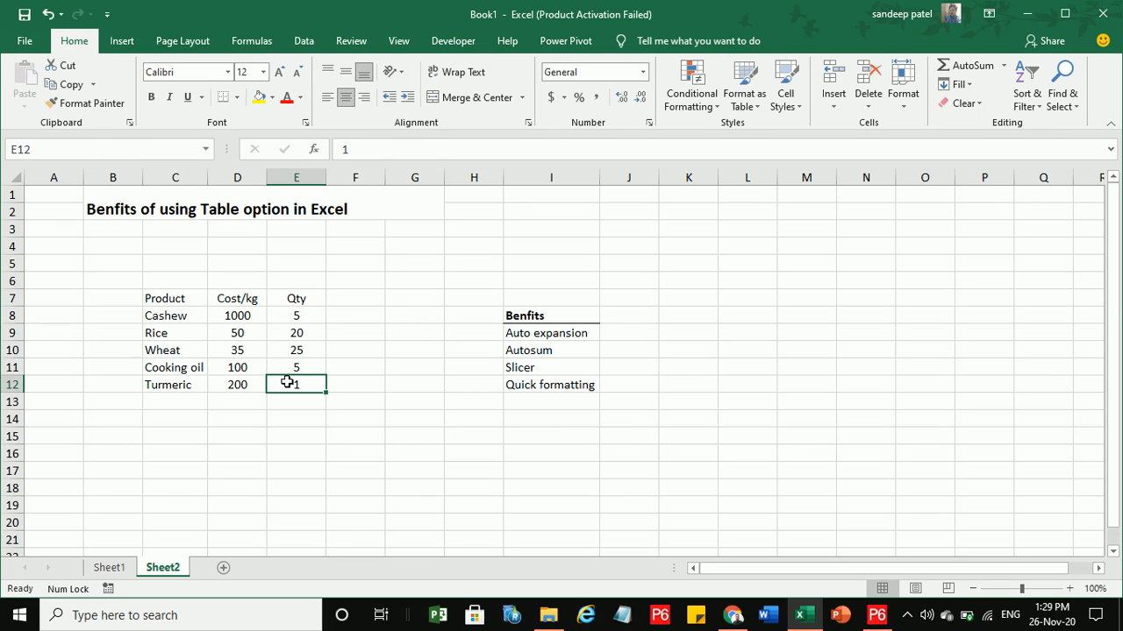
drag(173, 293, 281, 380)
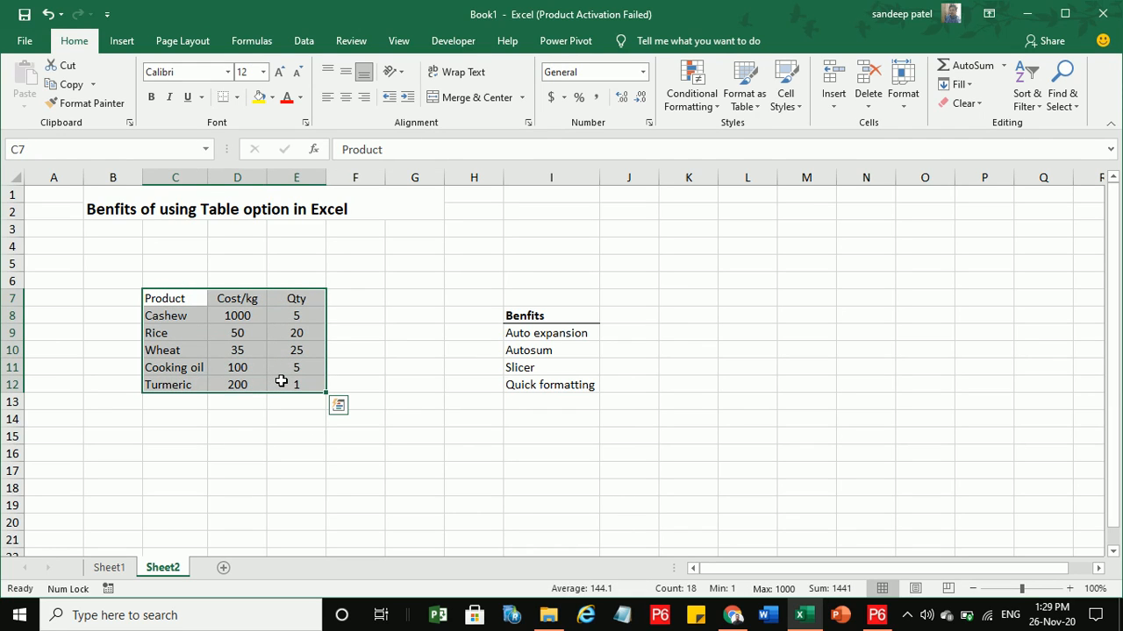
click(318, 436)
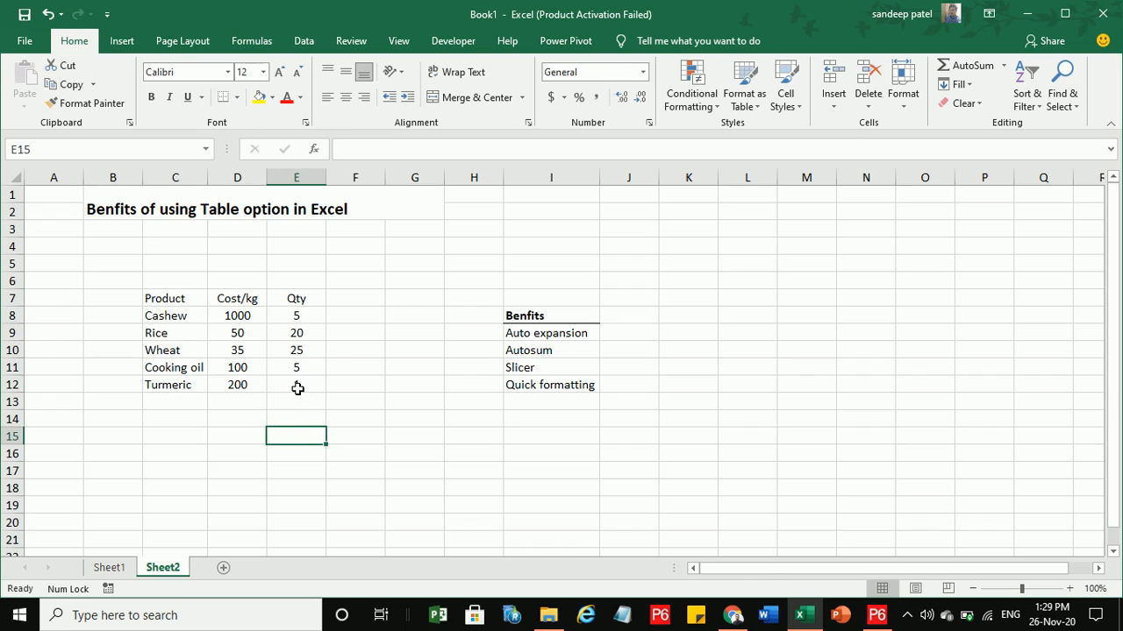
drag(297, 388, 182, 295)
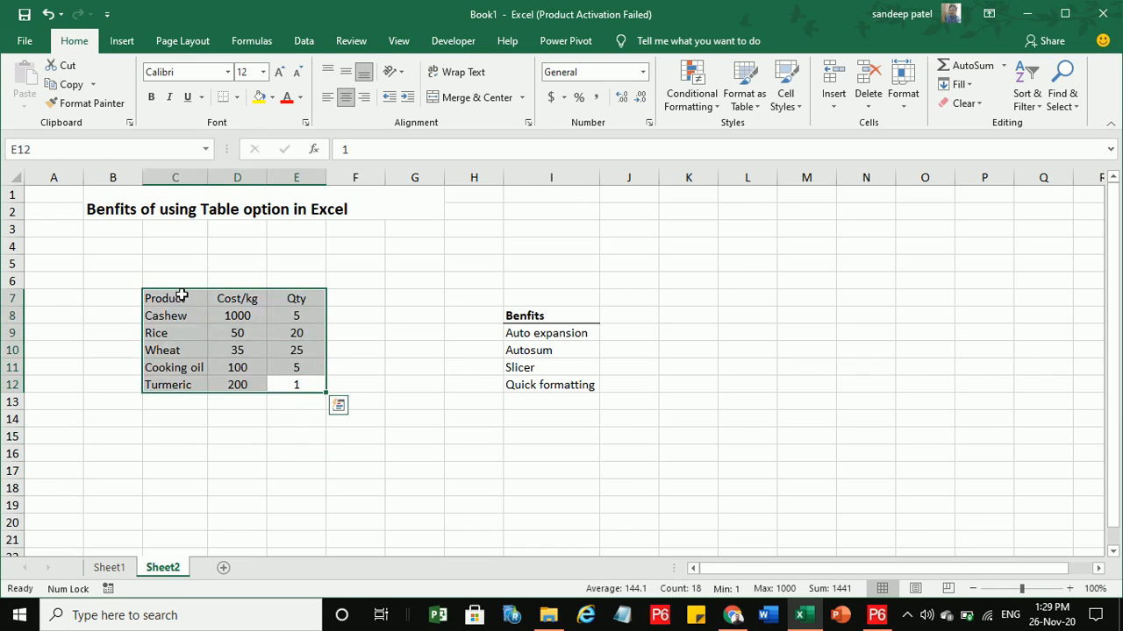
click(235, 343)
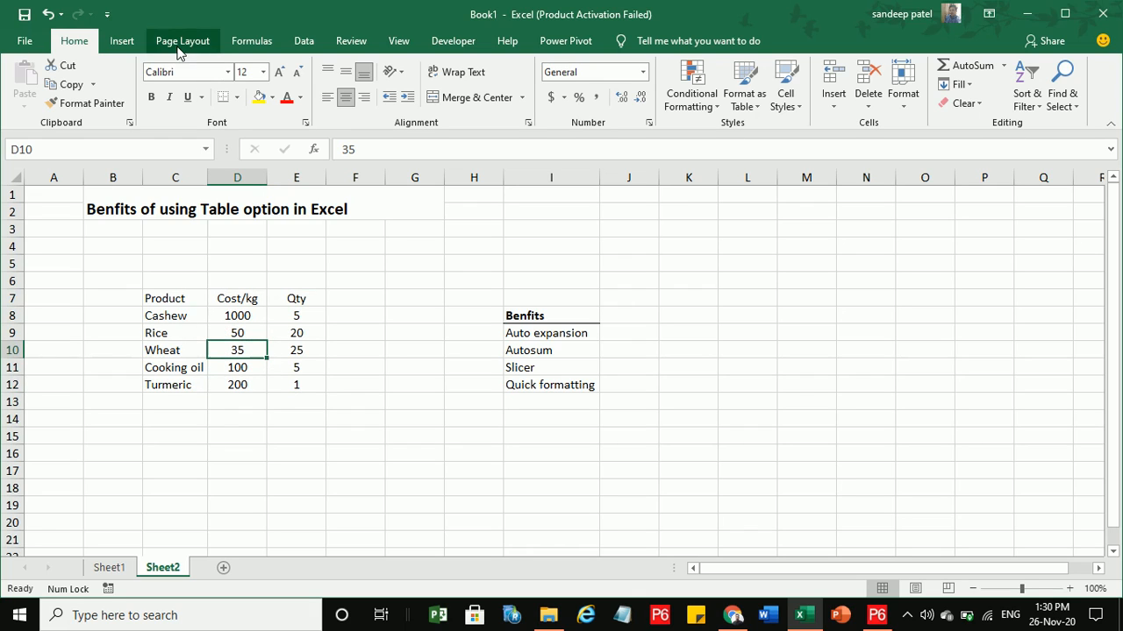
Convert the range $C$7:$E$12 into a table with 'My table has headers' ticked.
click(122, 41)
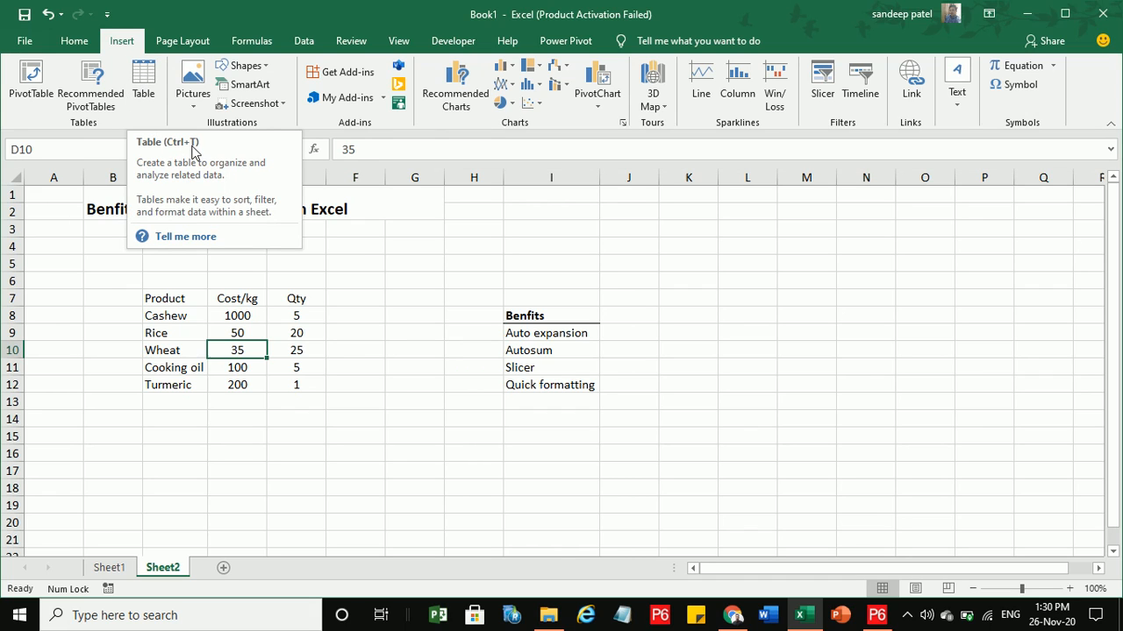
click(144, 79)
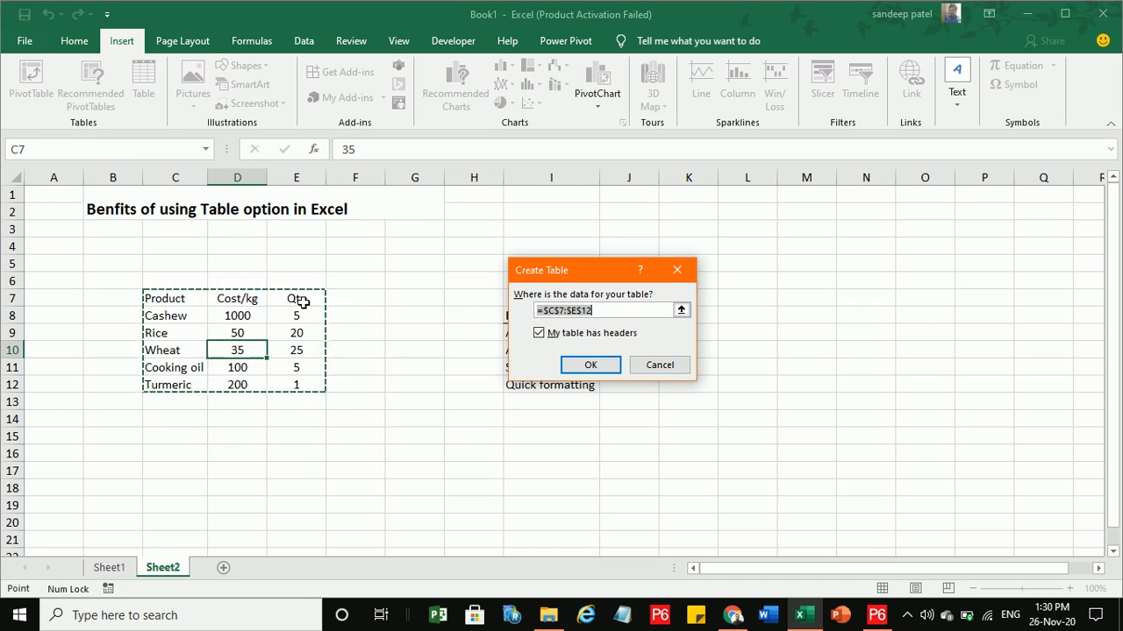
click(589, 366)
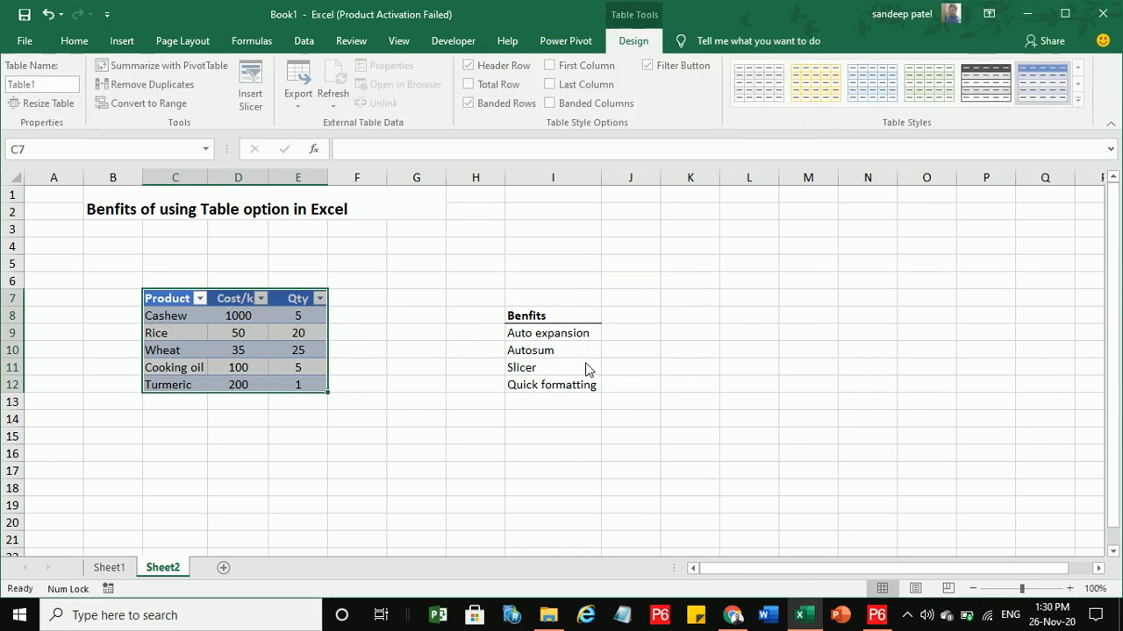
click(407, 348)
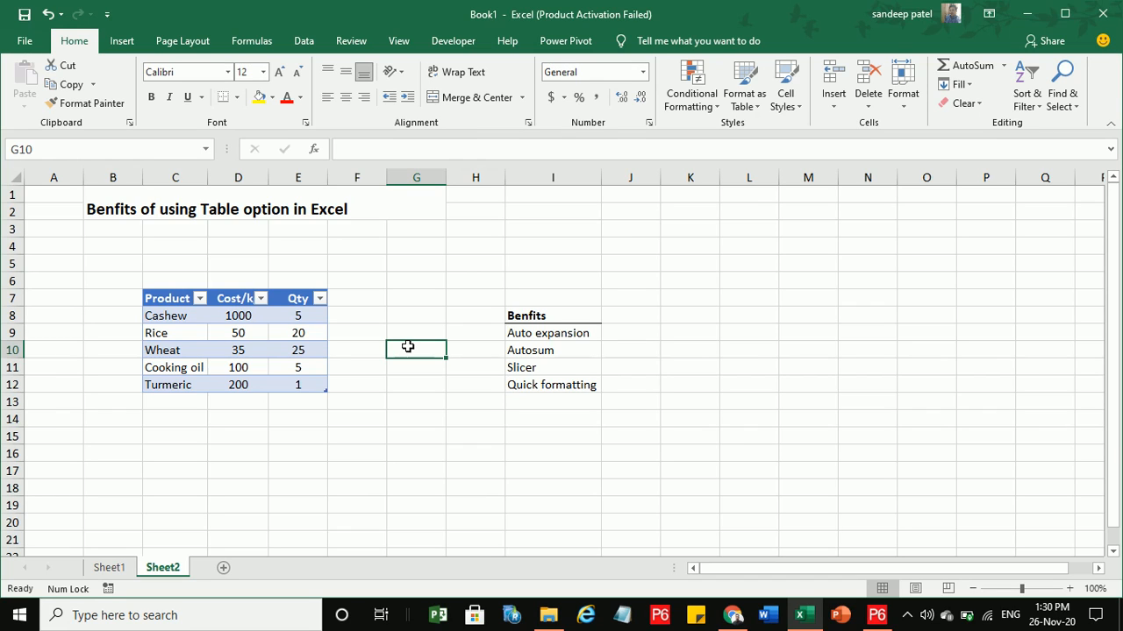
click(231, 347)
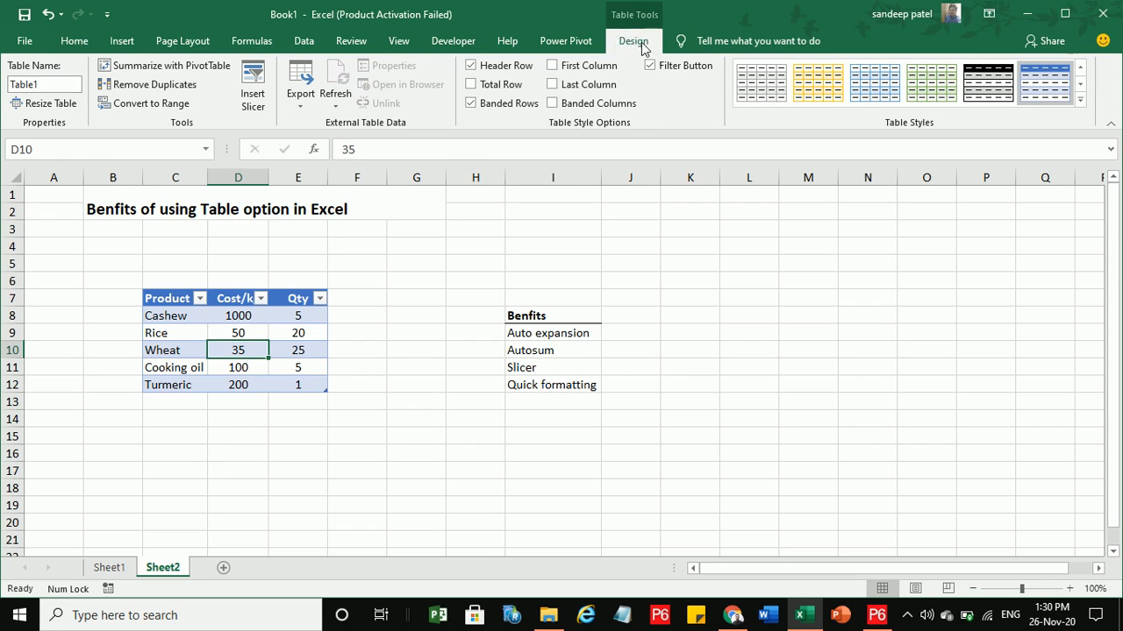
click(583, 41)
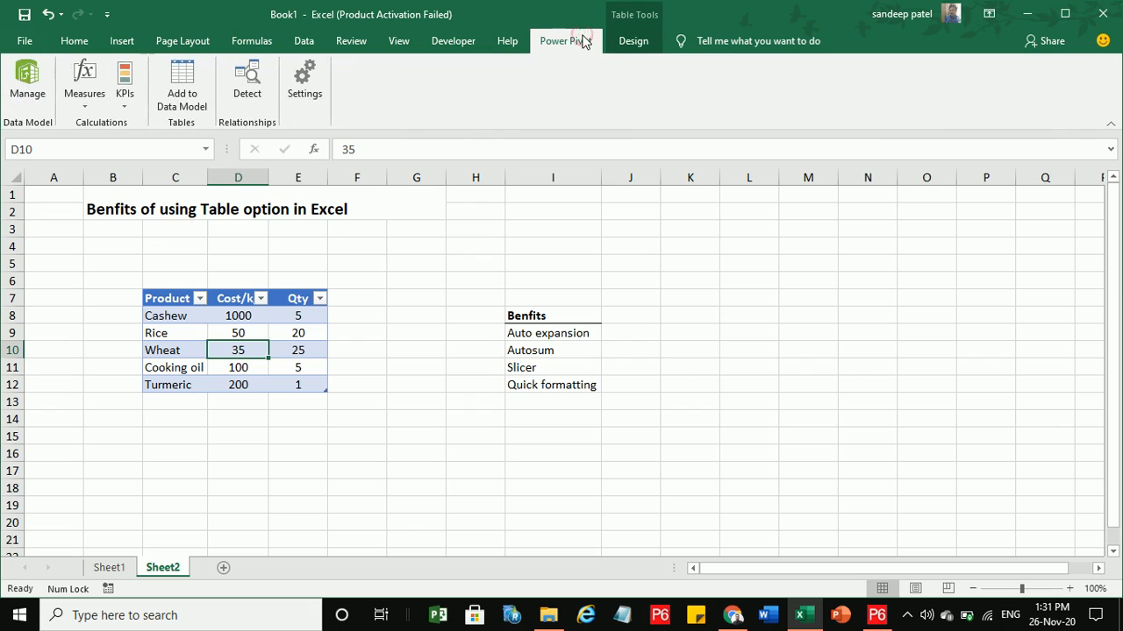
click(628, 42)
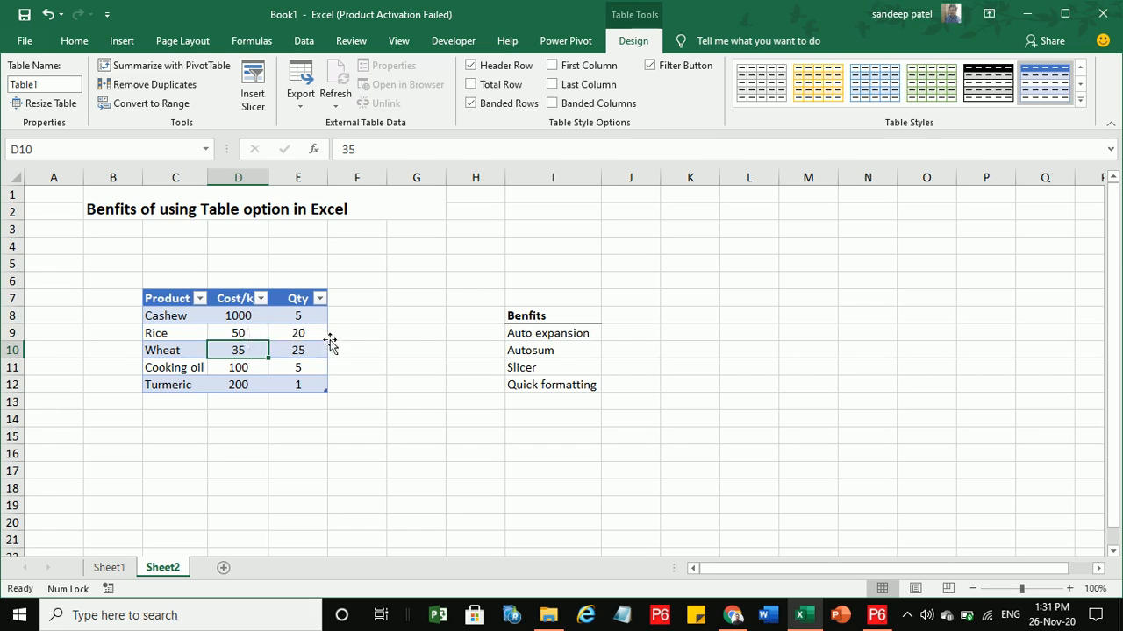
click(400, 347)
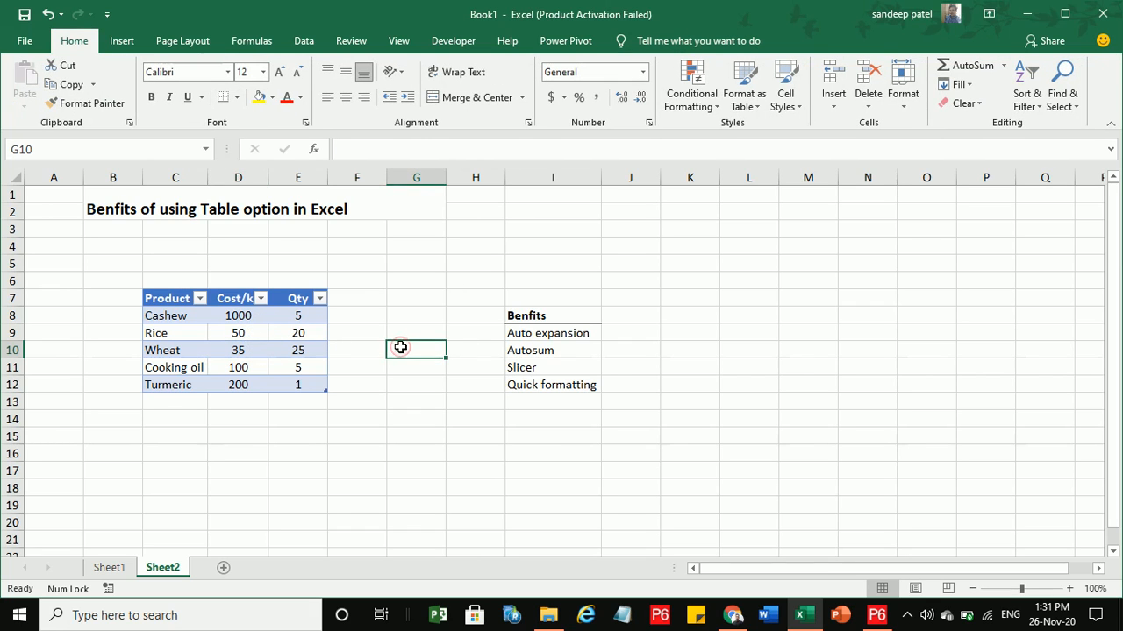
click(541, 347)
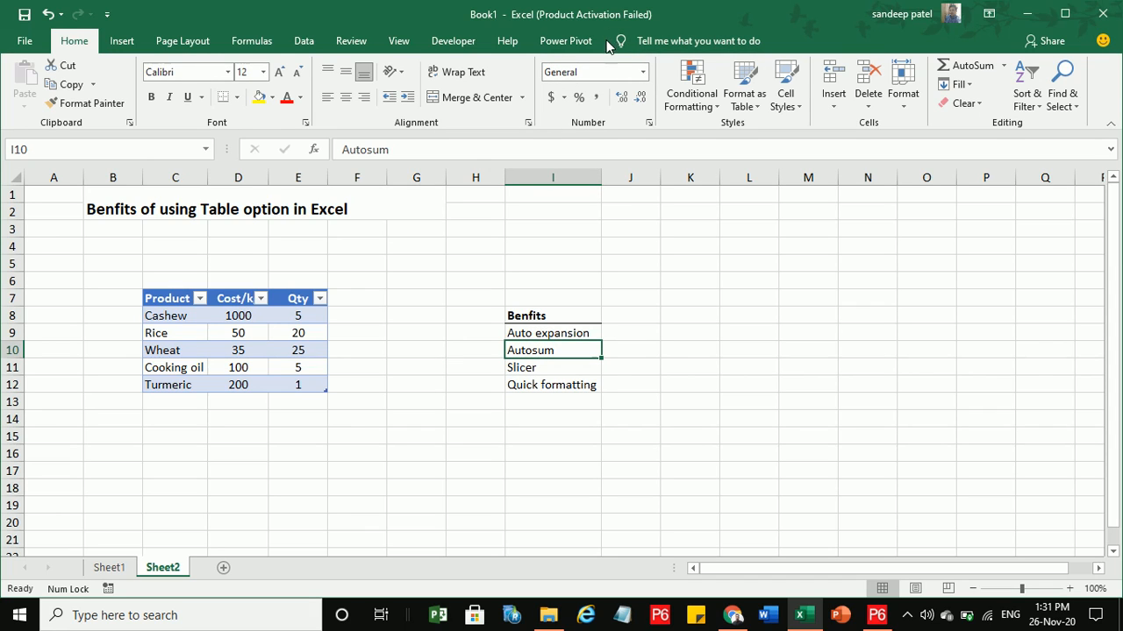
click(240, 351)
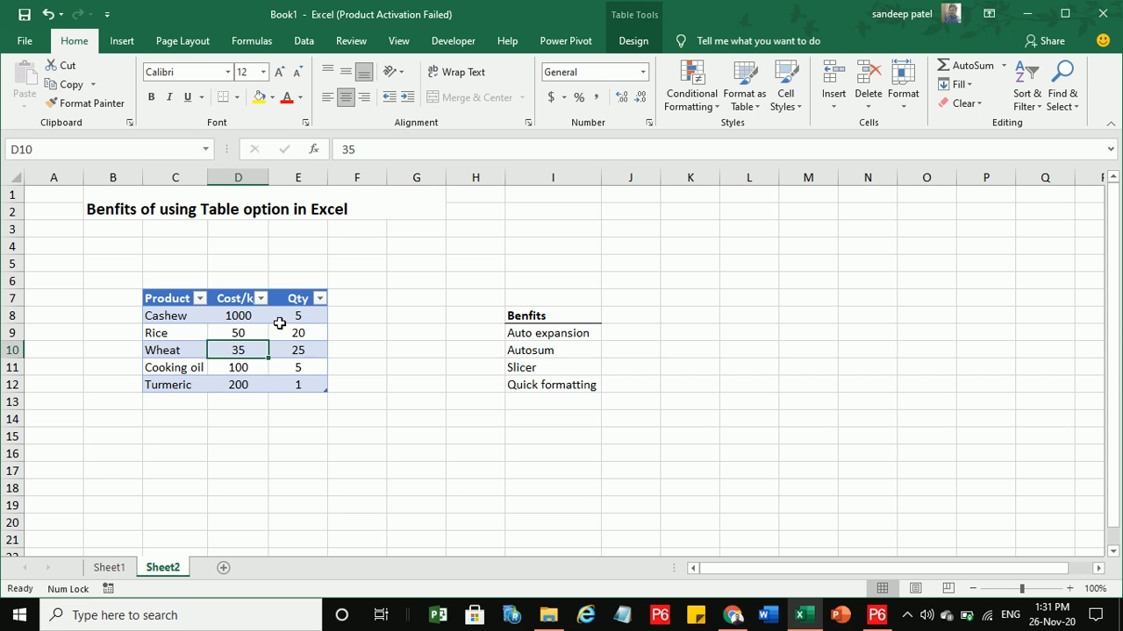
click(633, 44)
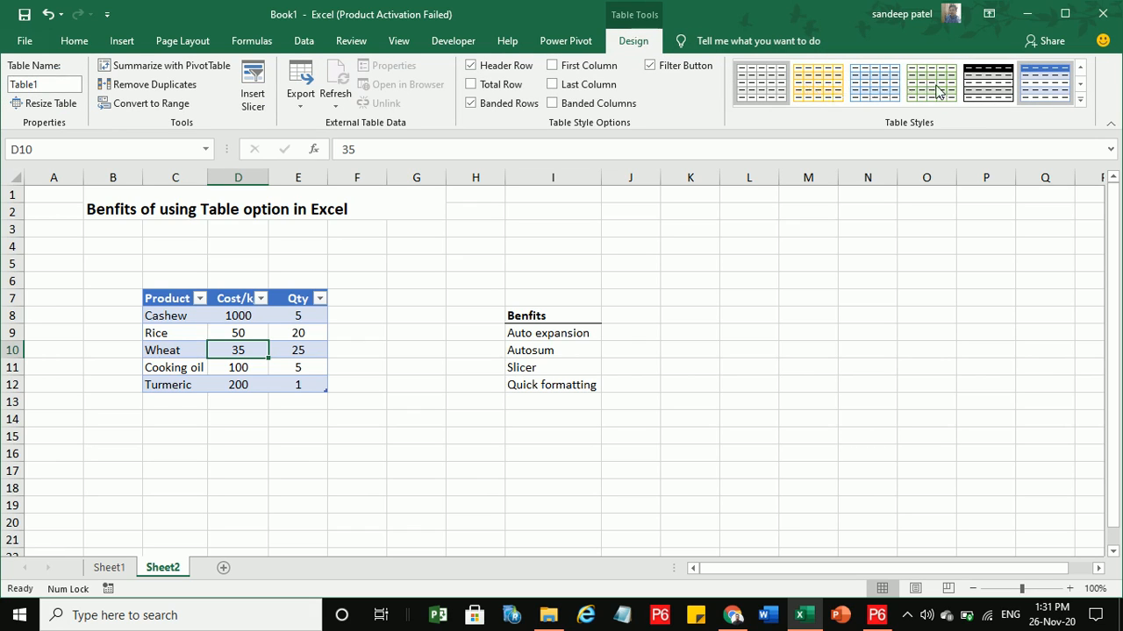
Try a black and white table style, then clear all styling from the table.
click(986, 92)
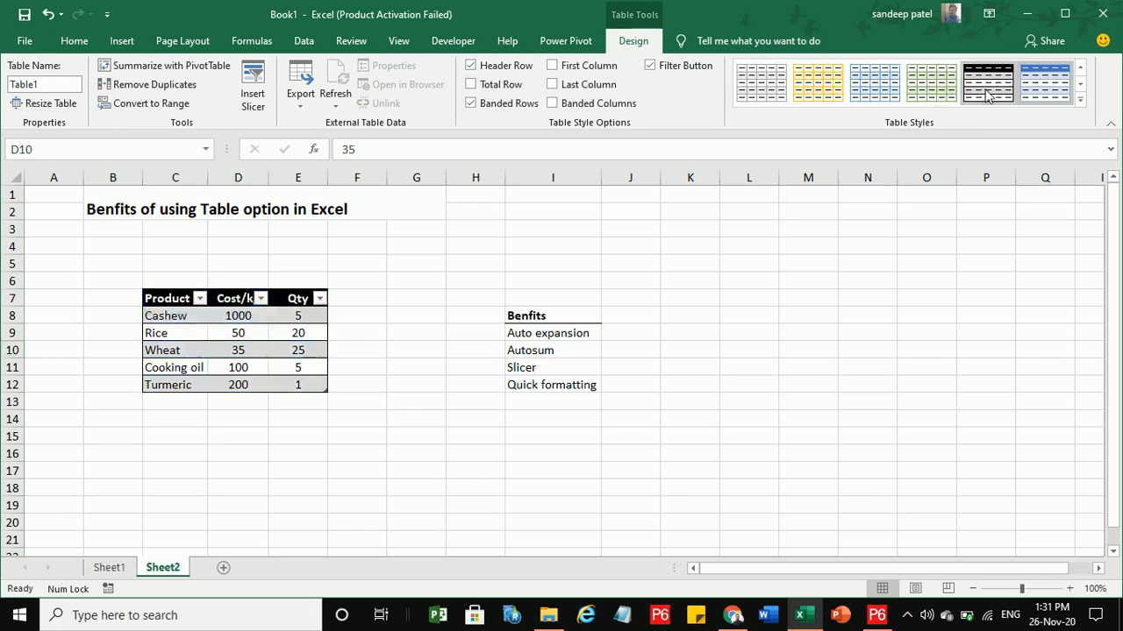
click(1081, 104)
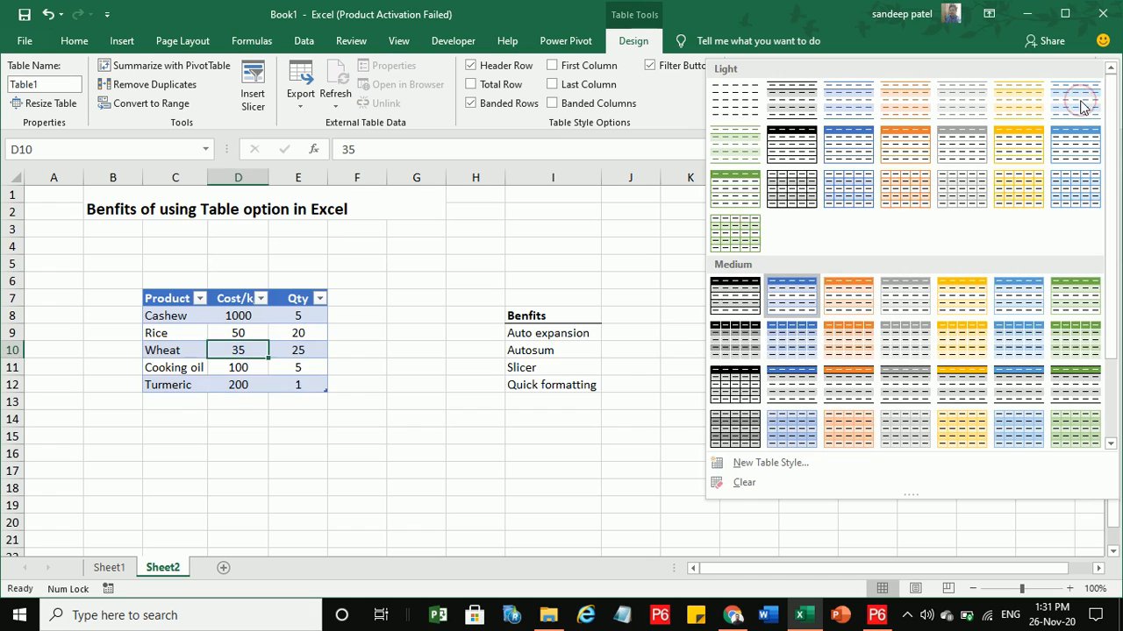
click(738, 107)
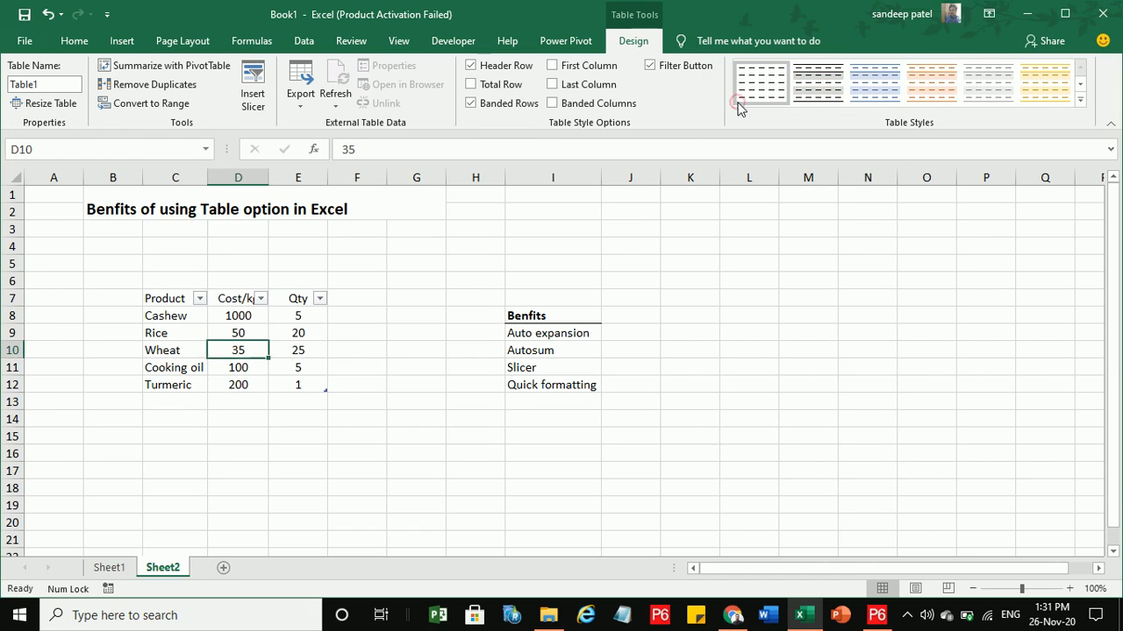
click(379, 363)
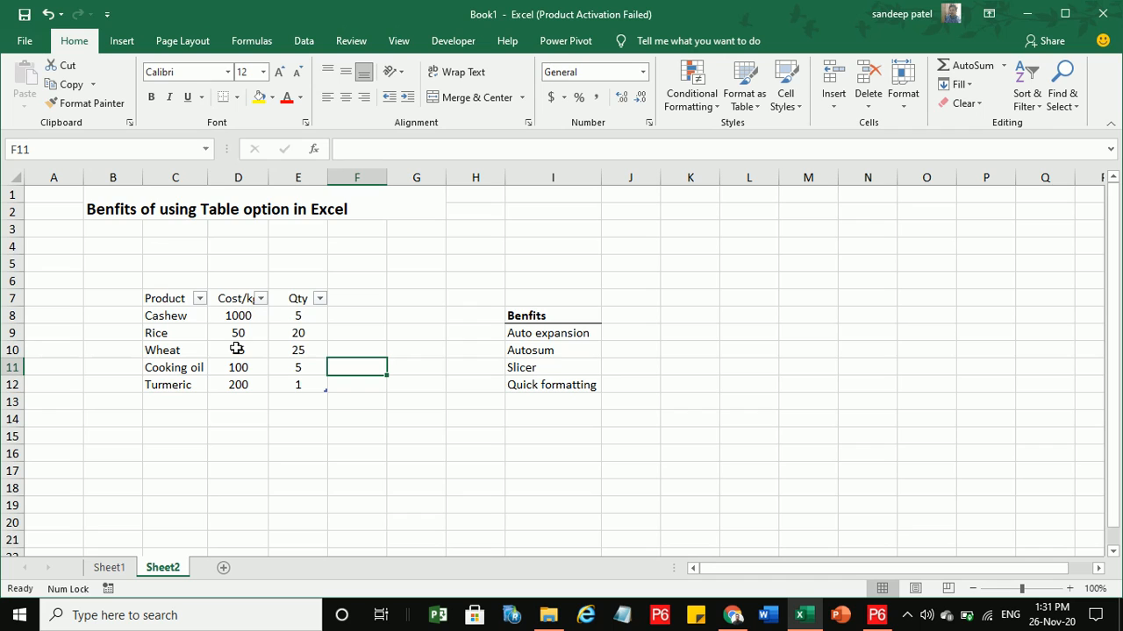
Apply the blue Medium banded style to the product table and check the result.
click(237, 349)
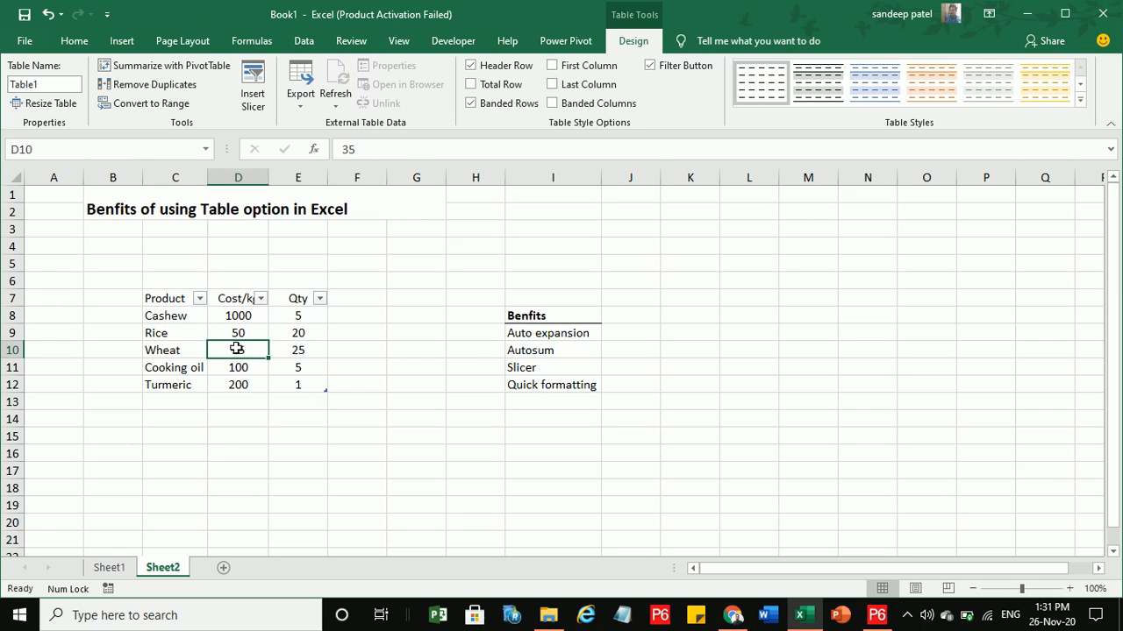
click(1079, 103)
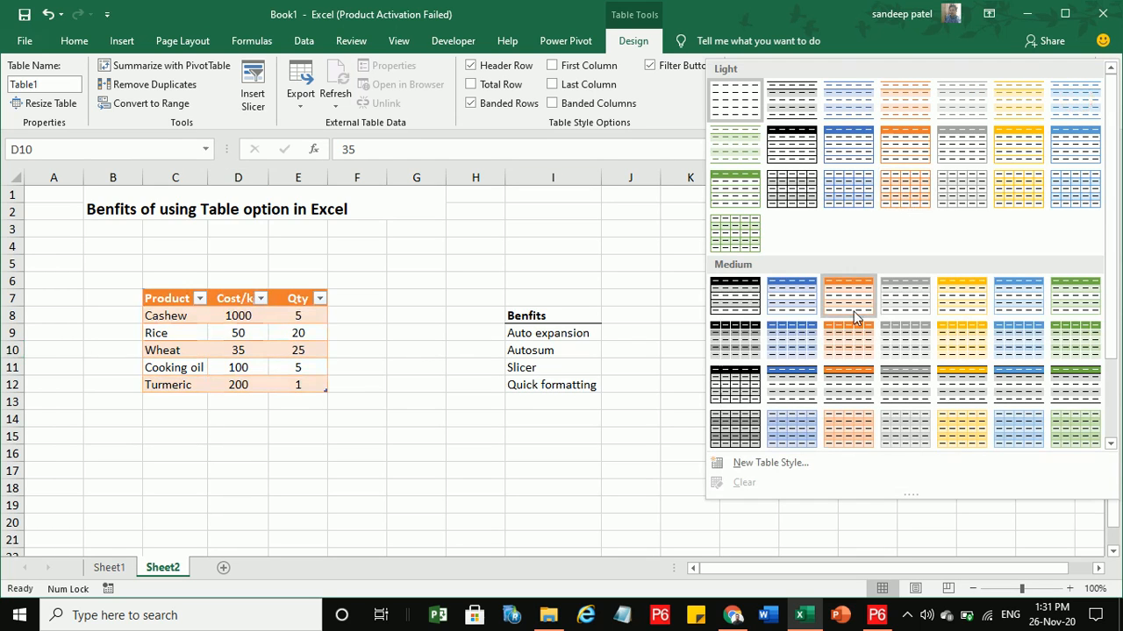
click(794, 302)
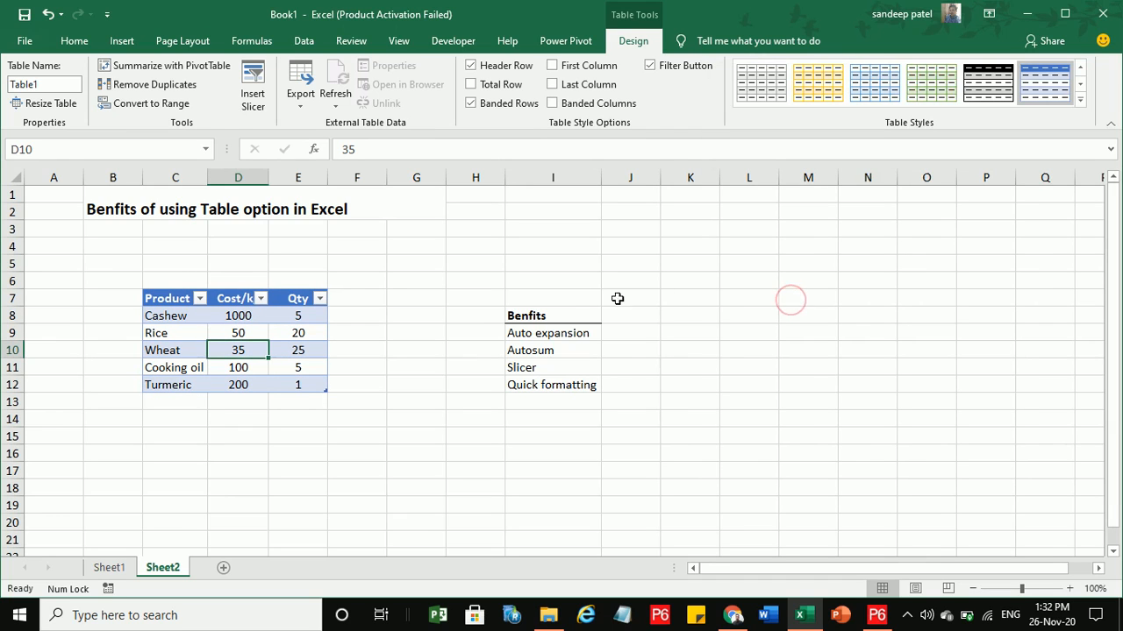
click(538, 383)
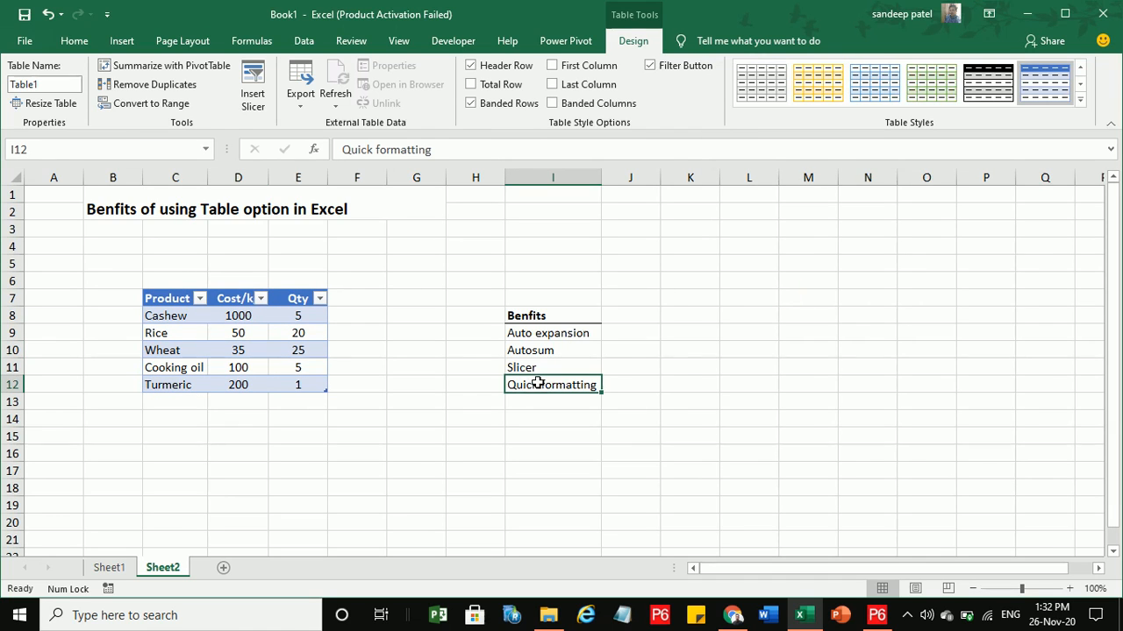
click(269, 339)
click(234, 350)
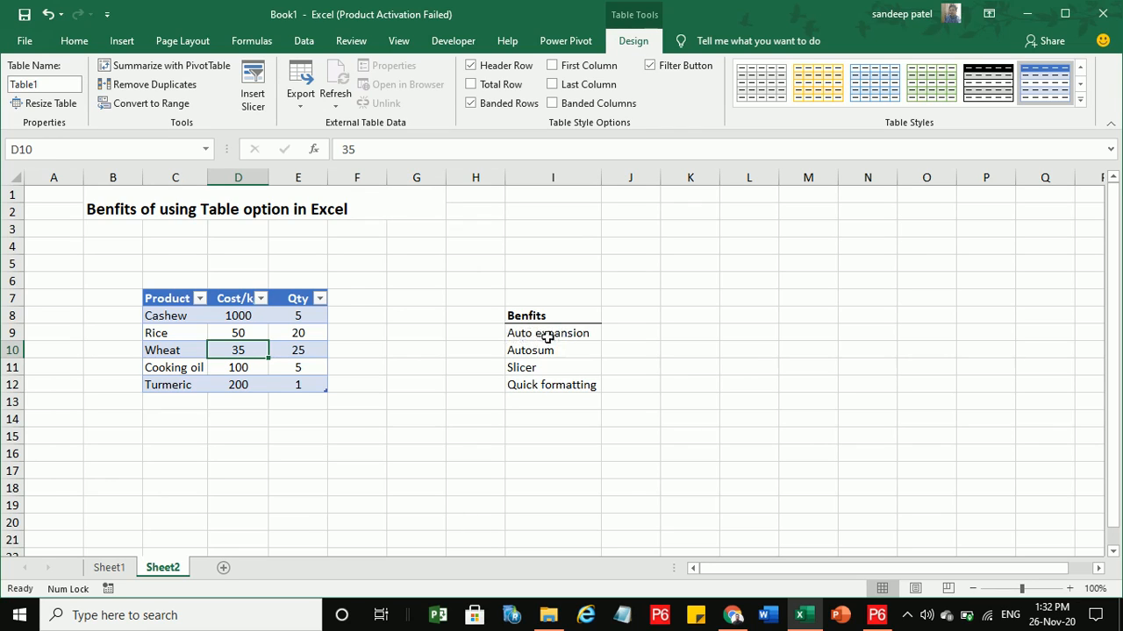
Enter 'Profit margin' in F7 and autofit column F so the heading fits.
click(347, 296)
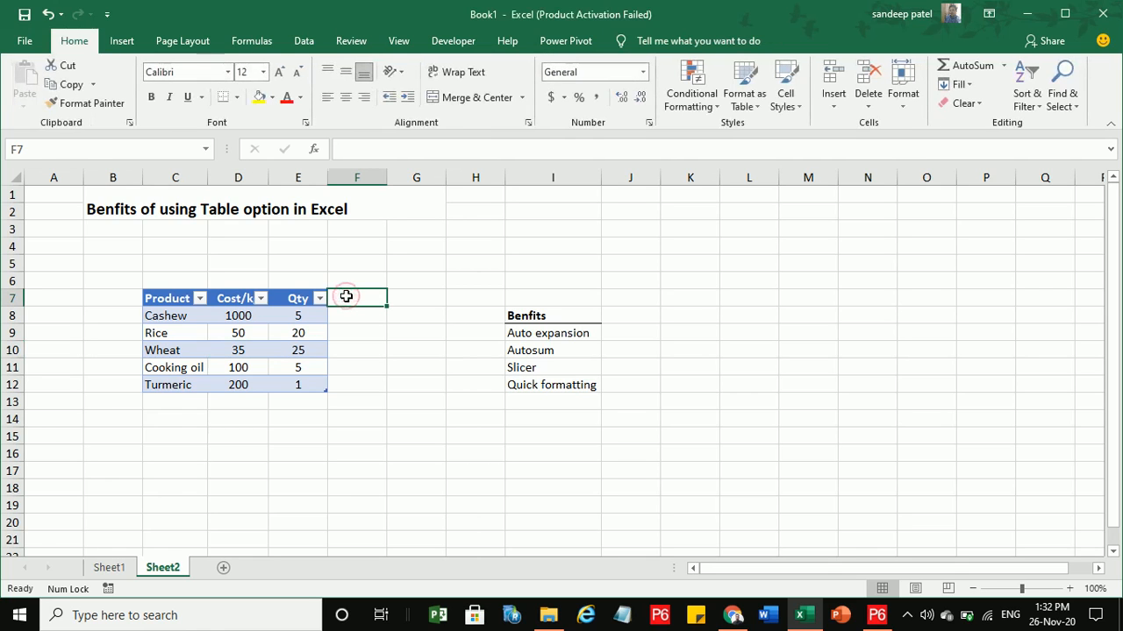
text(Pro)
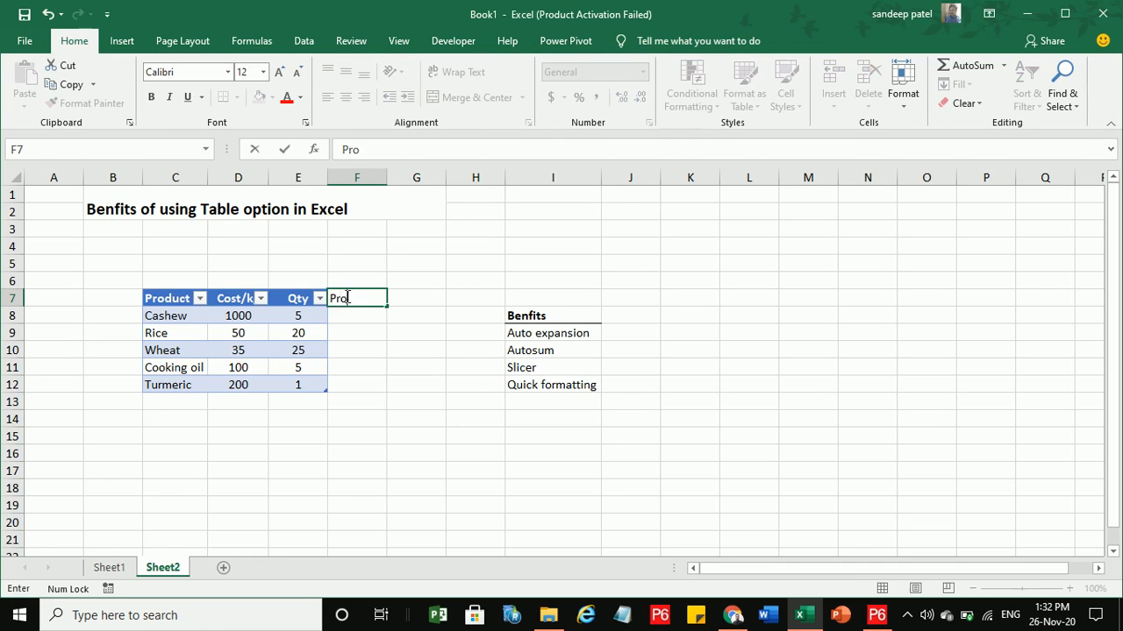
text(fit margin)
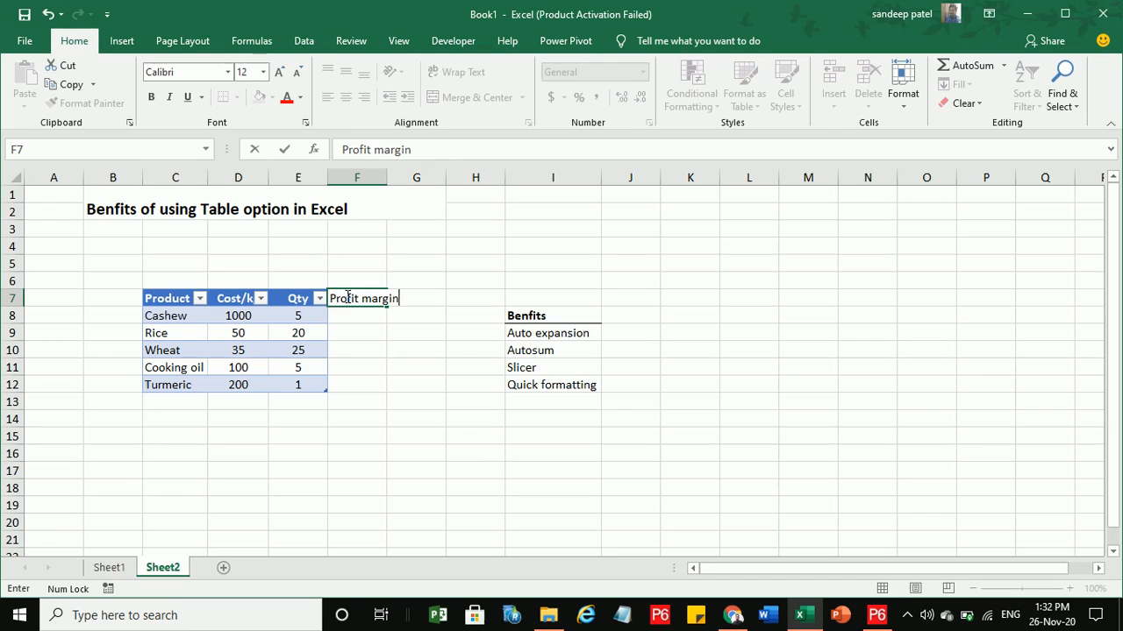
key(Return)
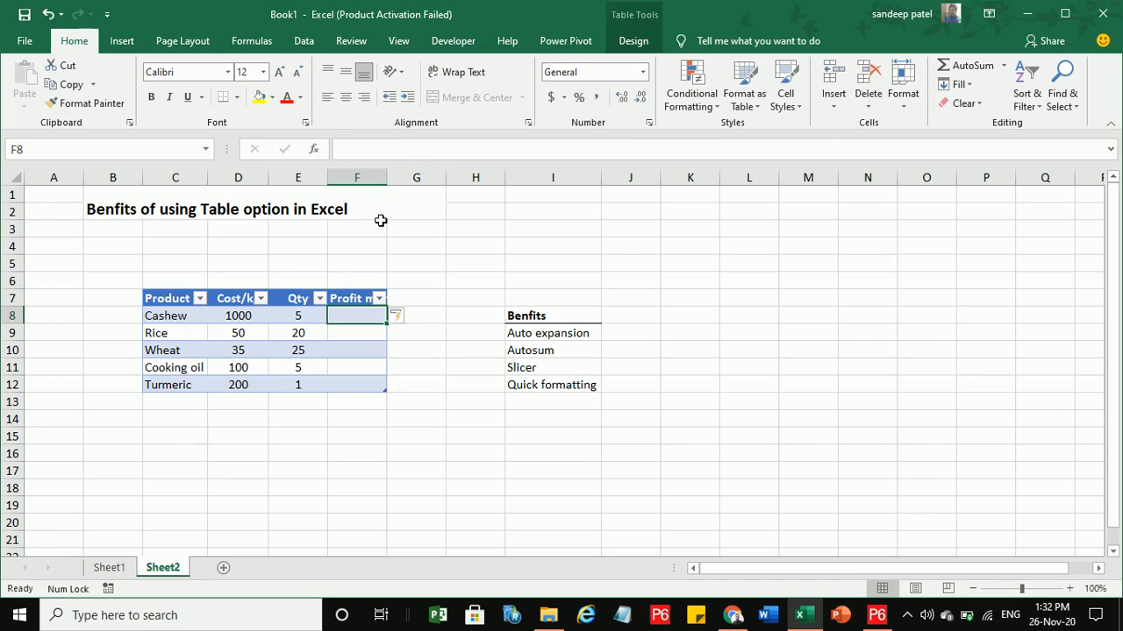
double_click(386, 178)
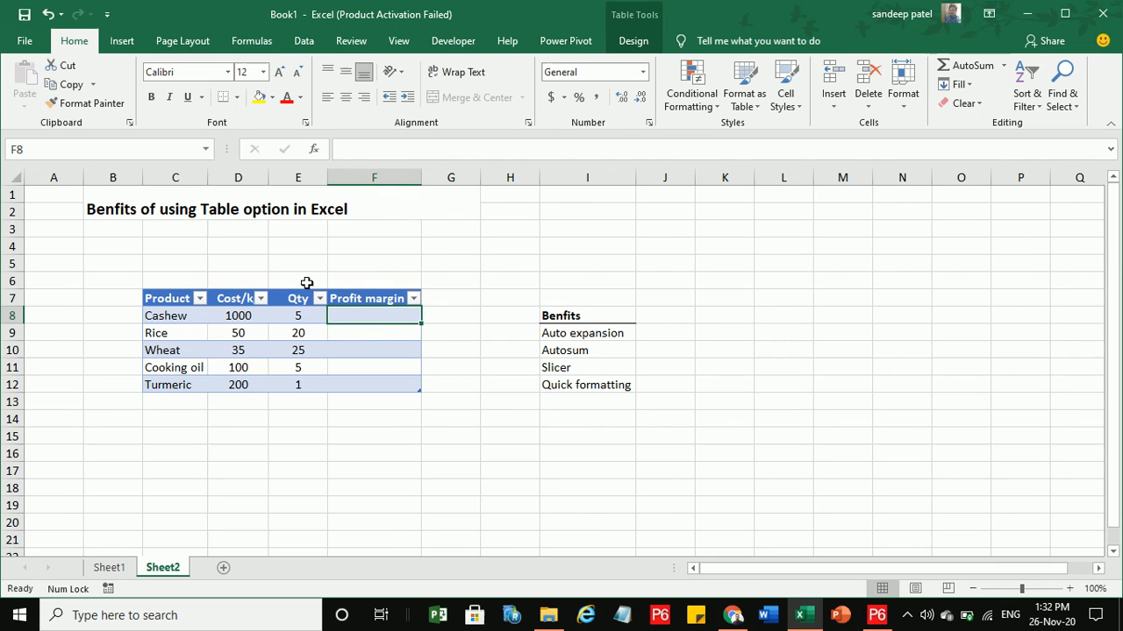
drag(296, 298, 299, 375)
click(369, 299)
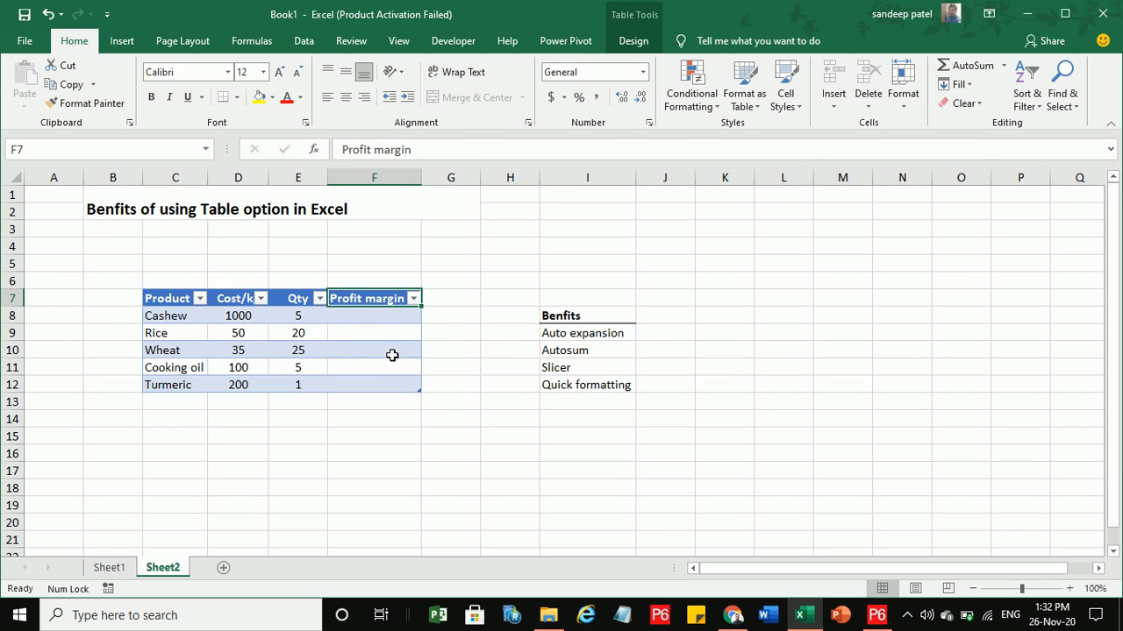
click(177, 403)
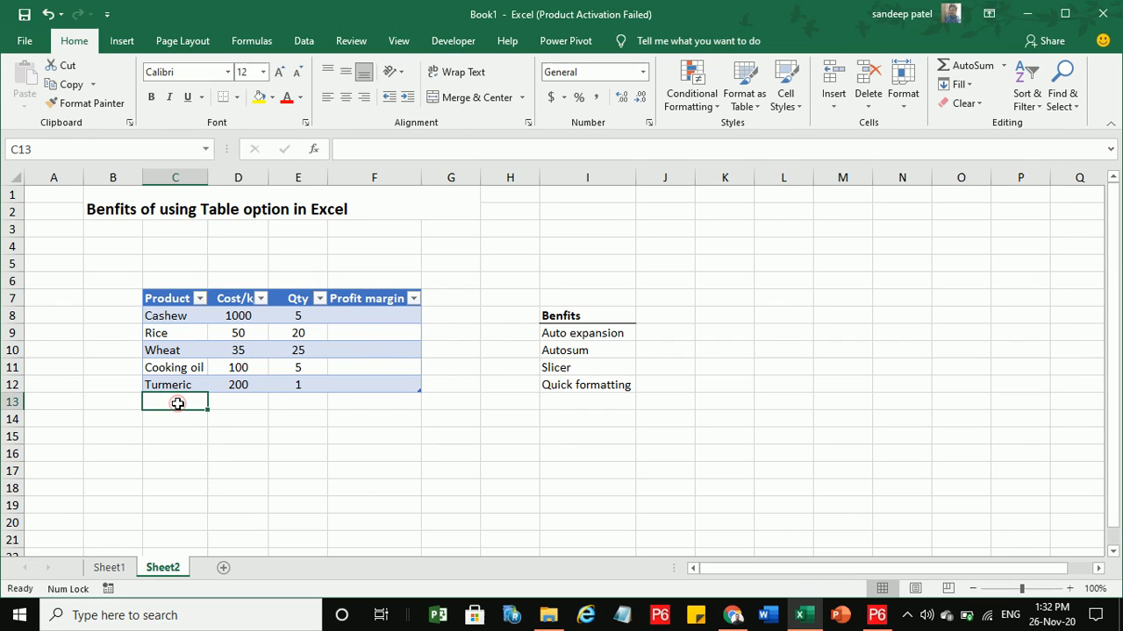
text(Sugar)
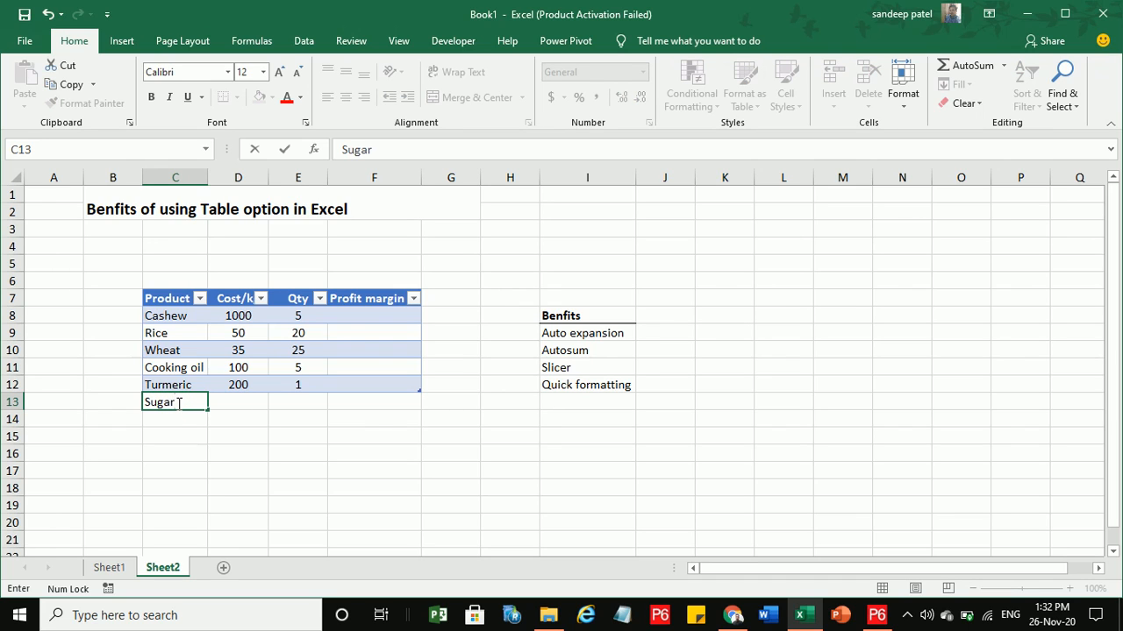
key(Return)
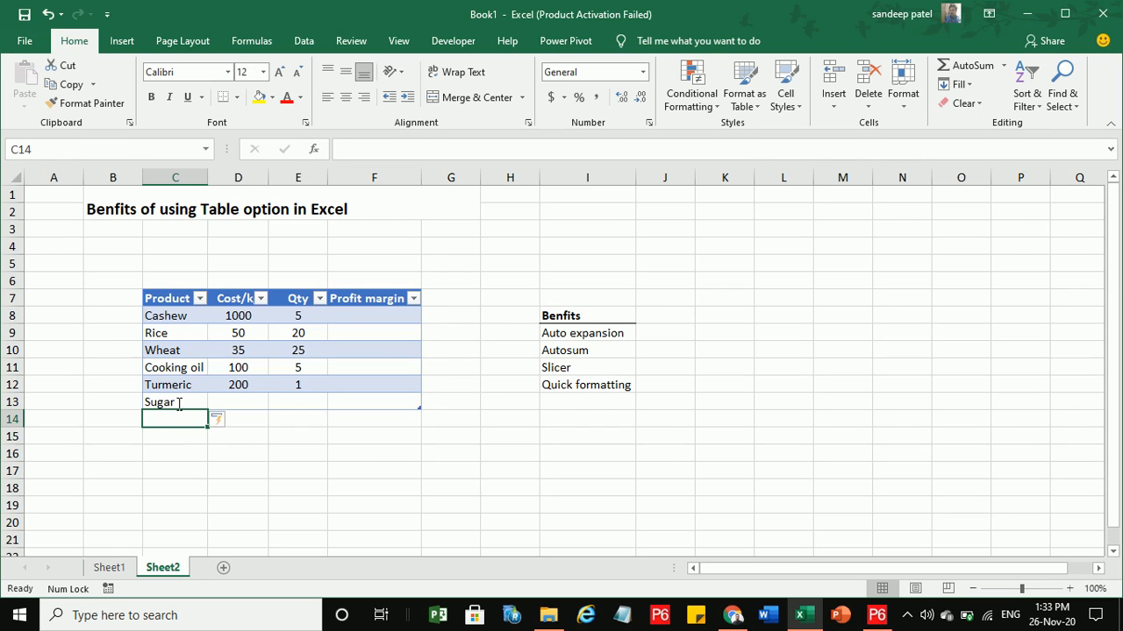
text(Bread)
key(Return)
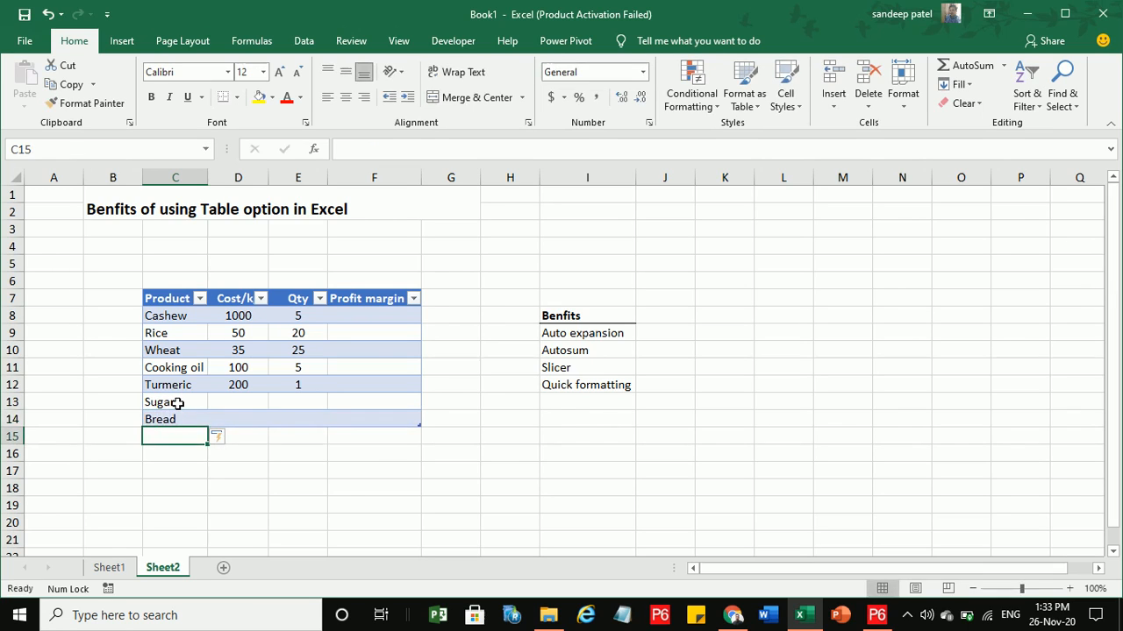
click(291, 455)
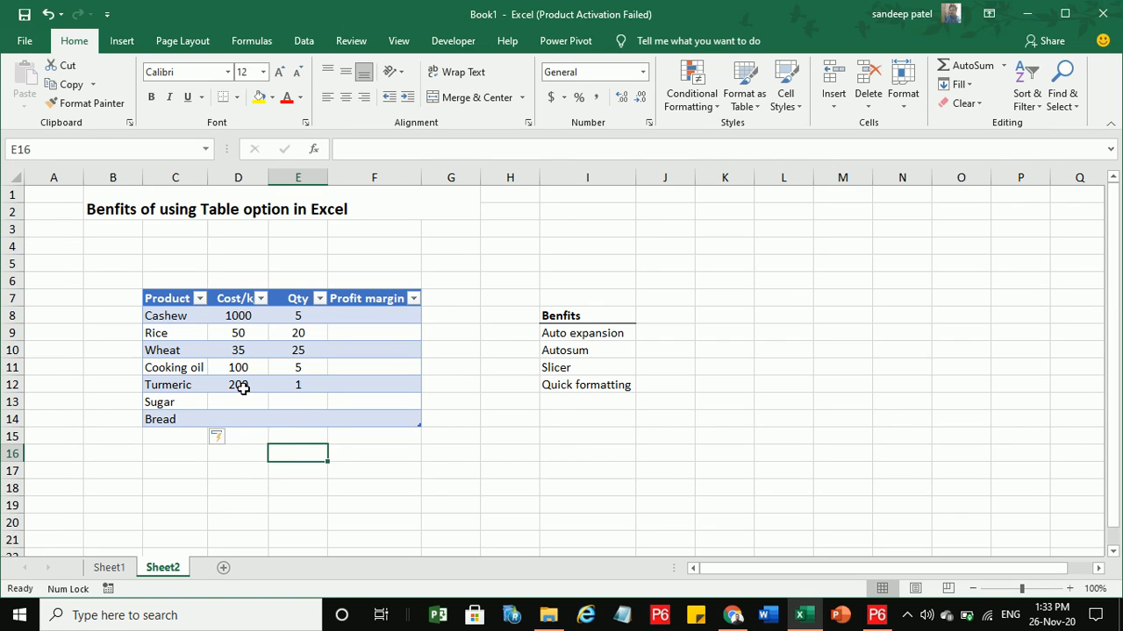
click(573, 334)
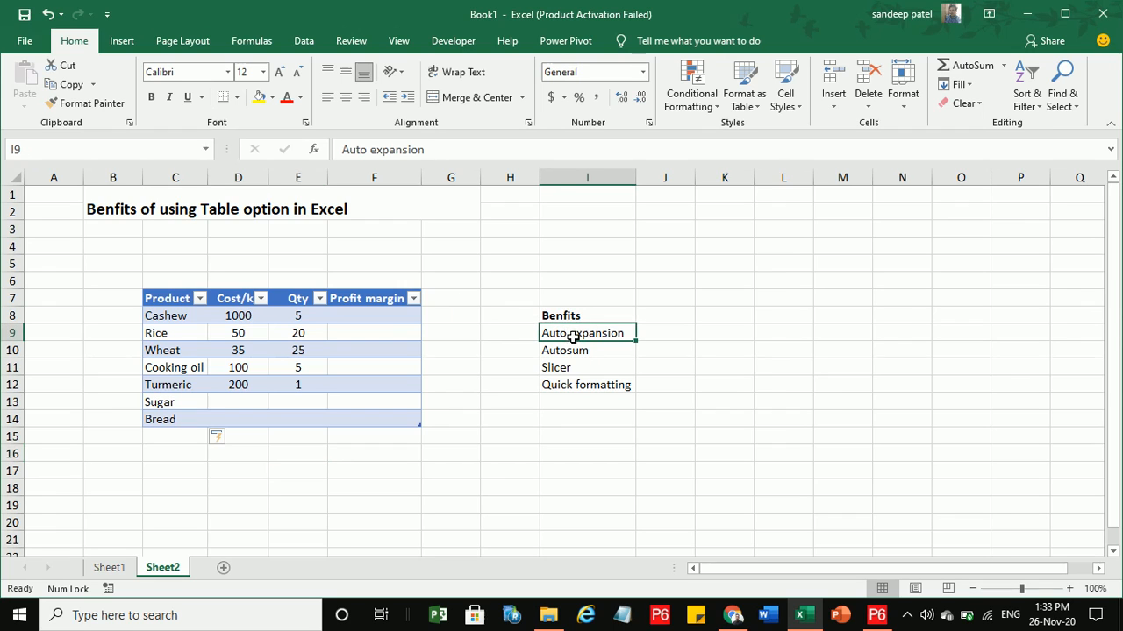
drag(203, 324, 333, 400)
click(323, 382)
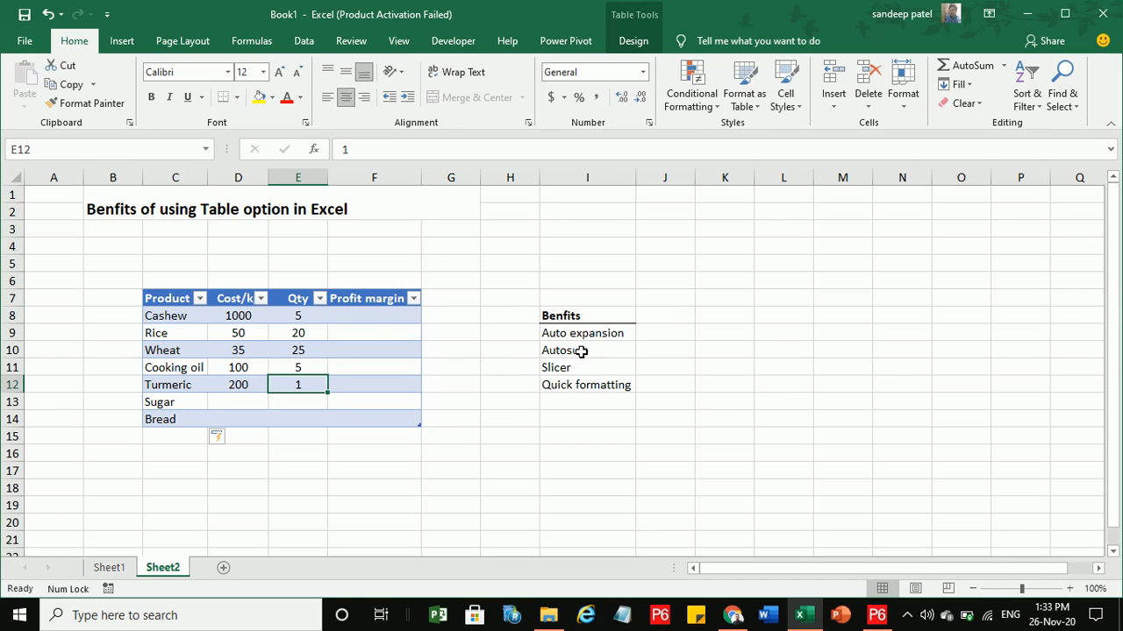
key(ctrl+z)
key(ctrl+z)
key(ctrl+z)
key(ctrl+z)
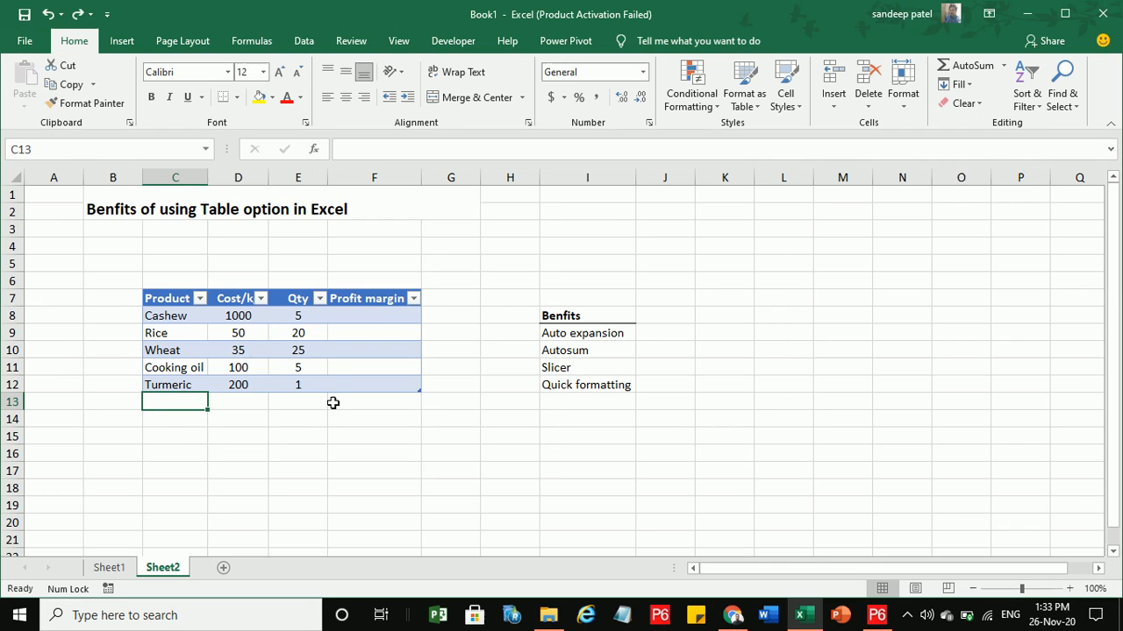
click(304, 403)
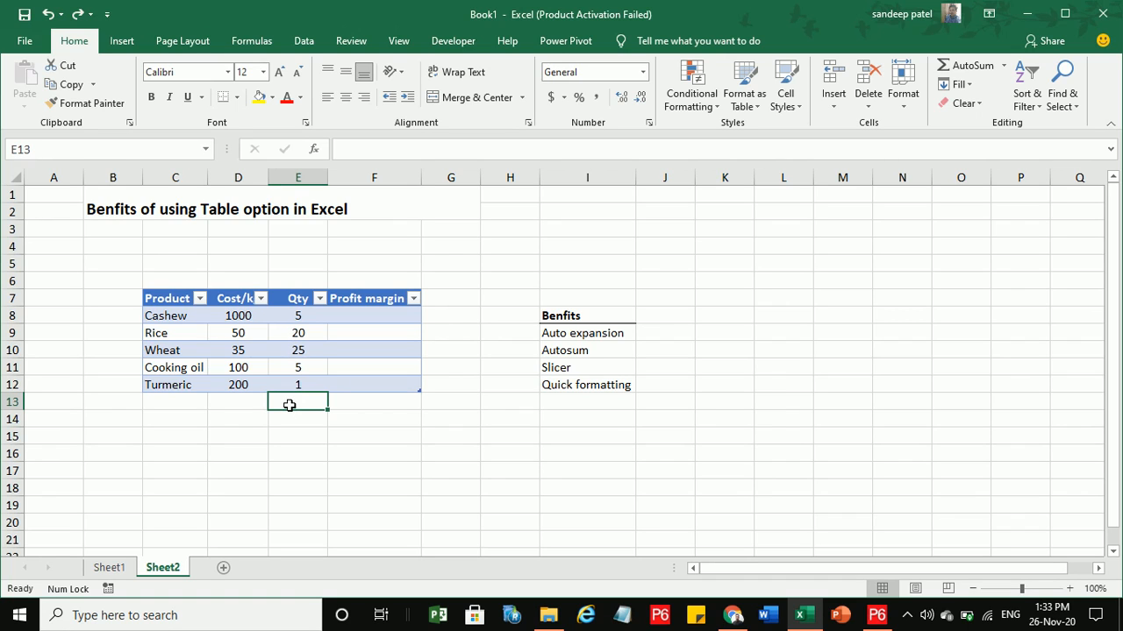
text(=sum)
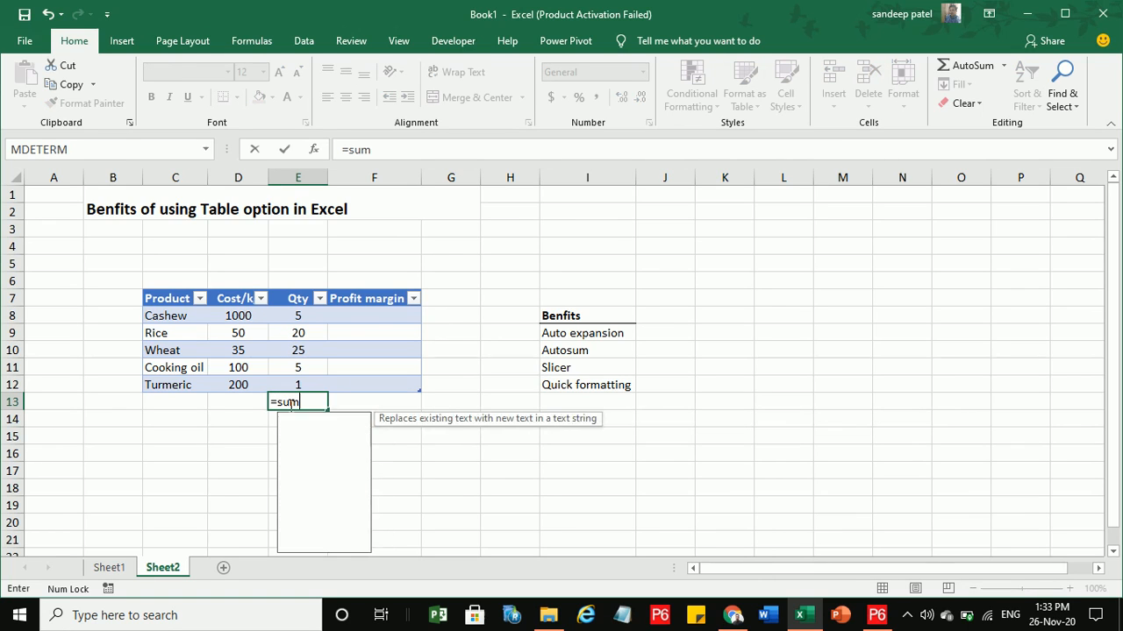
key(Escape)
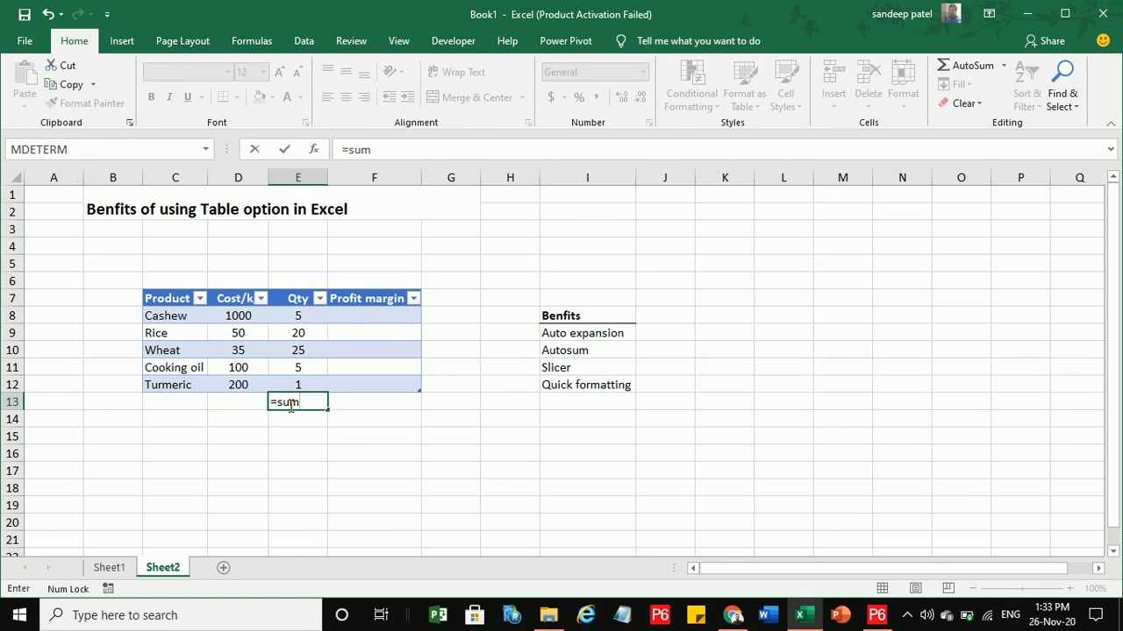
key(Escape)
text(`)
key(Escape)
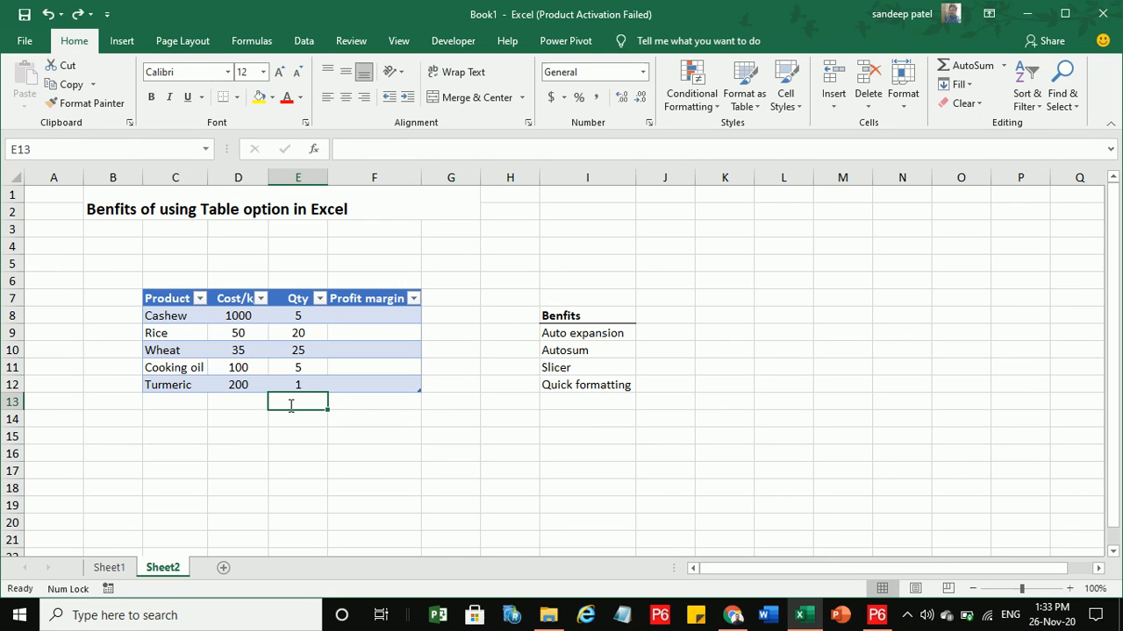
click(299, 384)
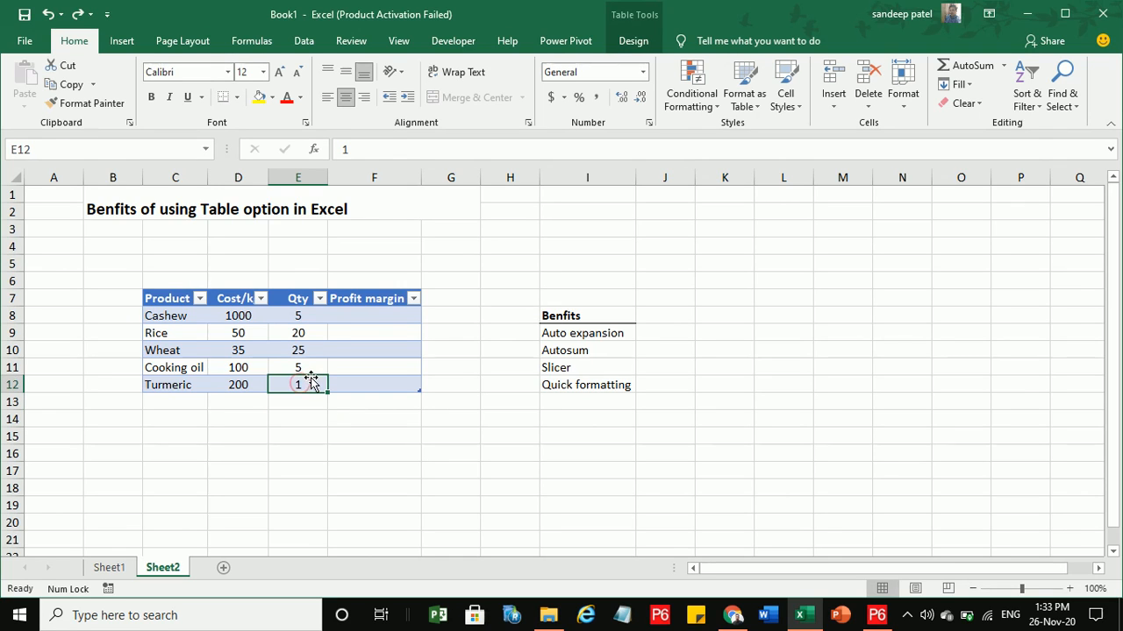
click(619, 48)
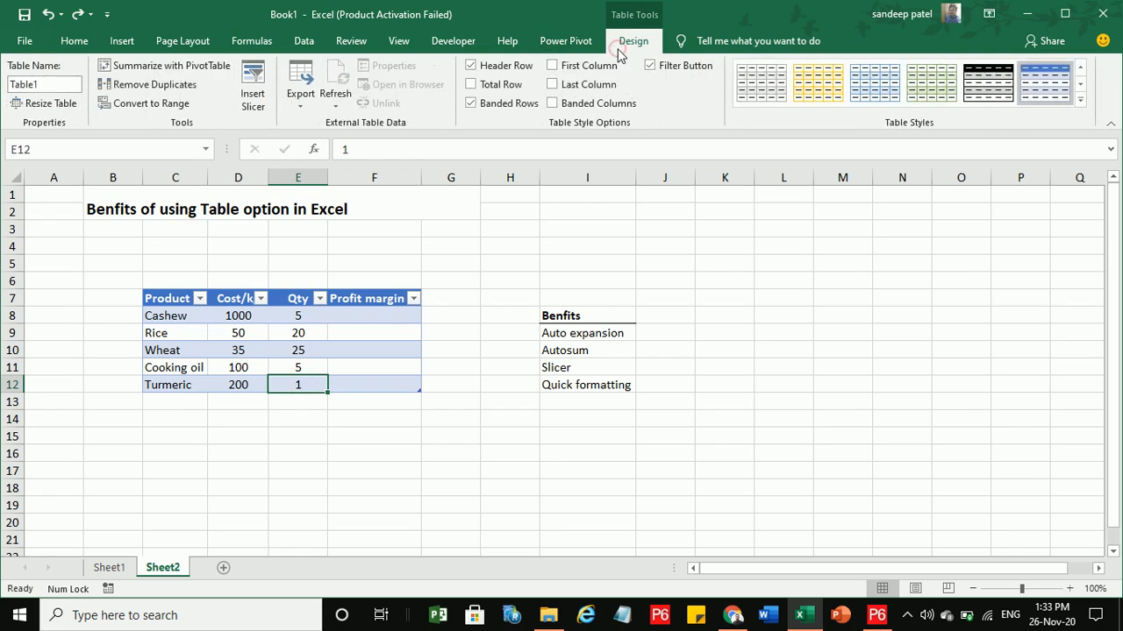
click(471, 85)
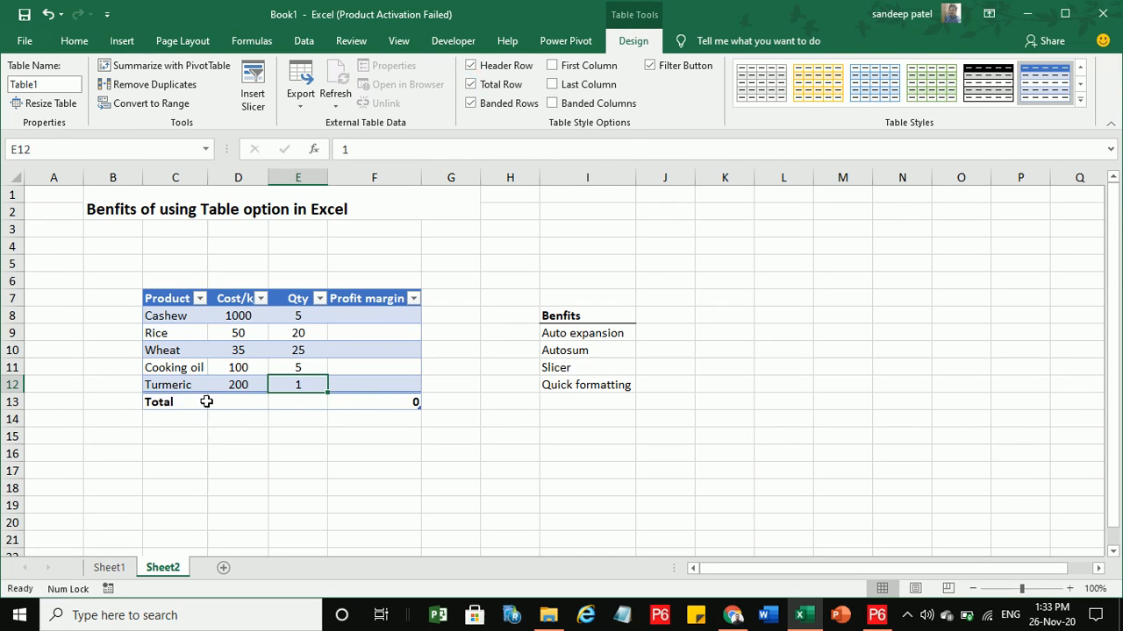
click(301, 405)
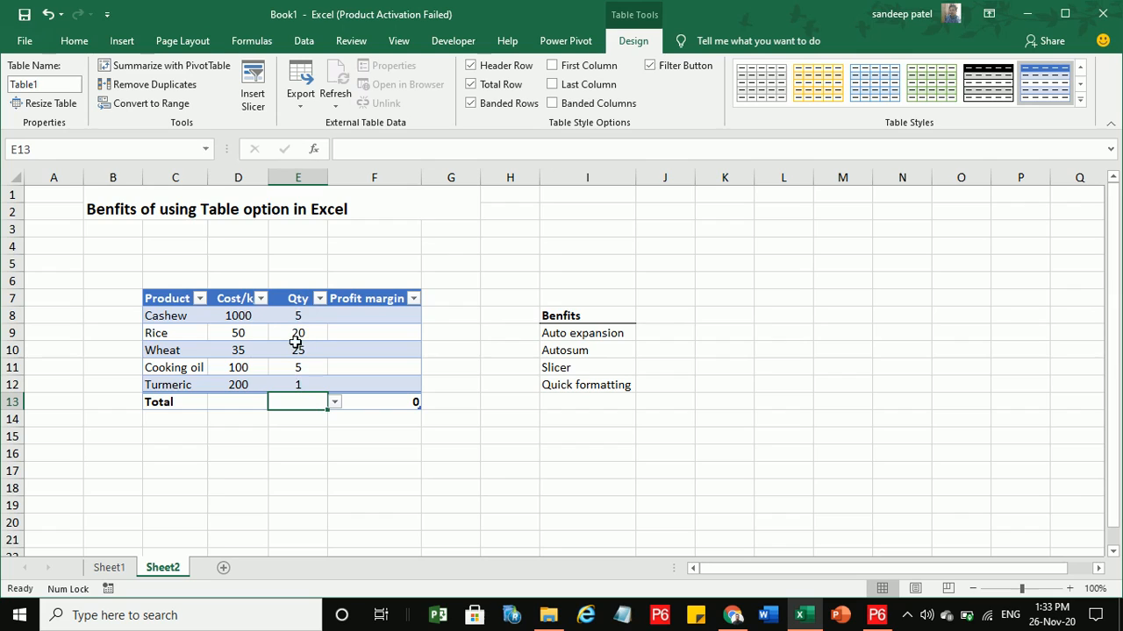
Set the Qty total in E13 to Sum, then Average, then turn off the Total row.
click(334, 404)
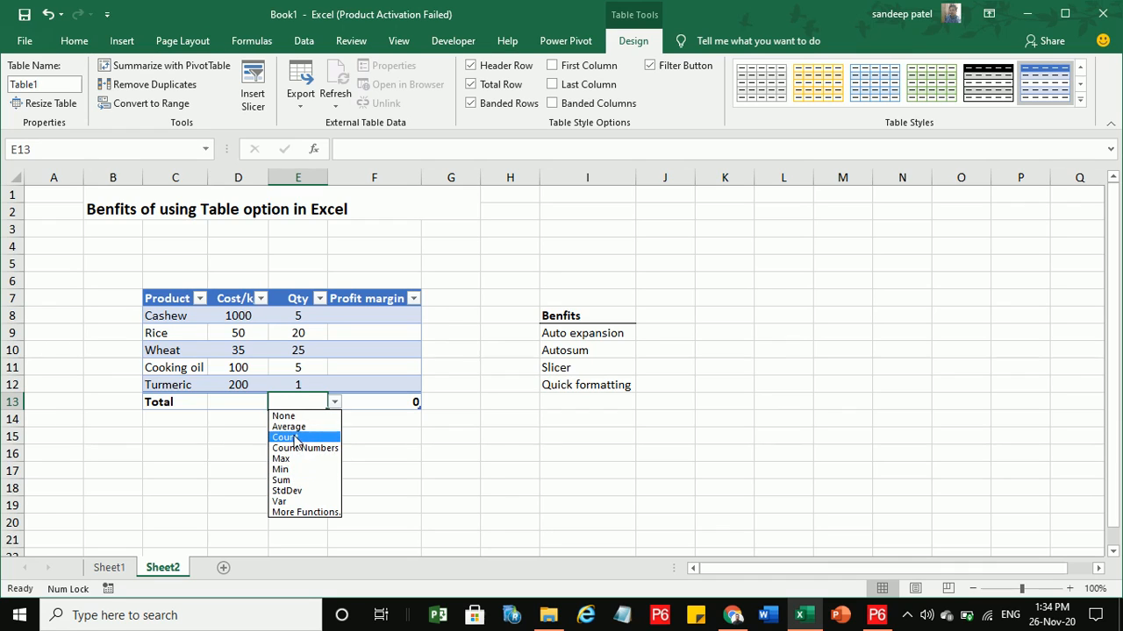
click(297, 482)
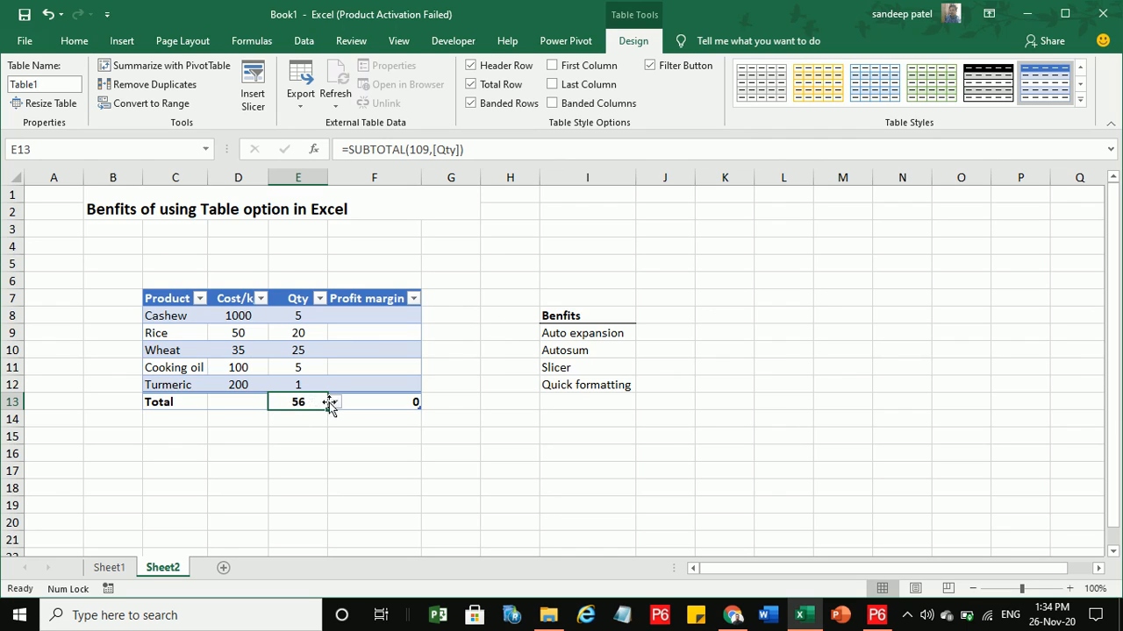
click(335, 402)
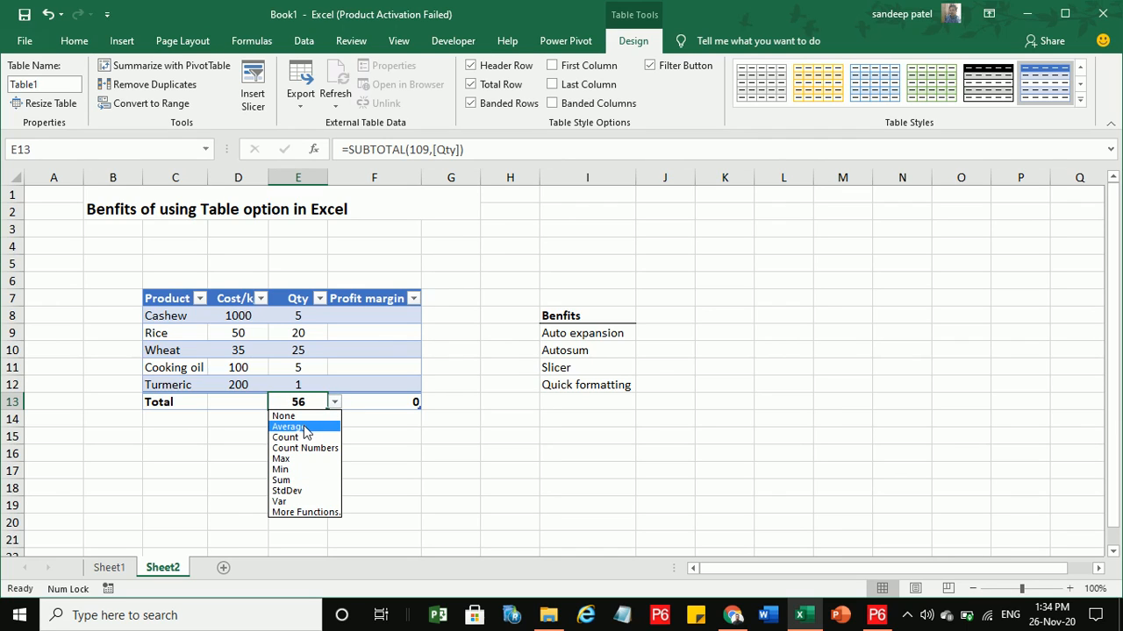
click(304, 427)
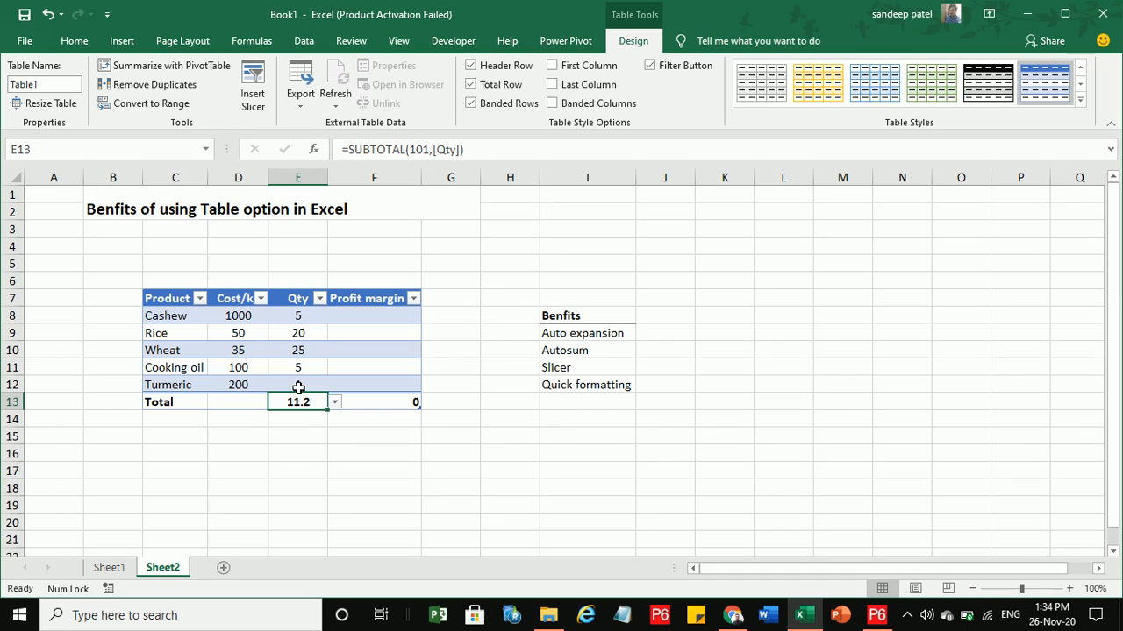
click(298, 356)
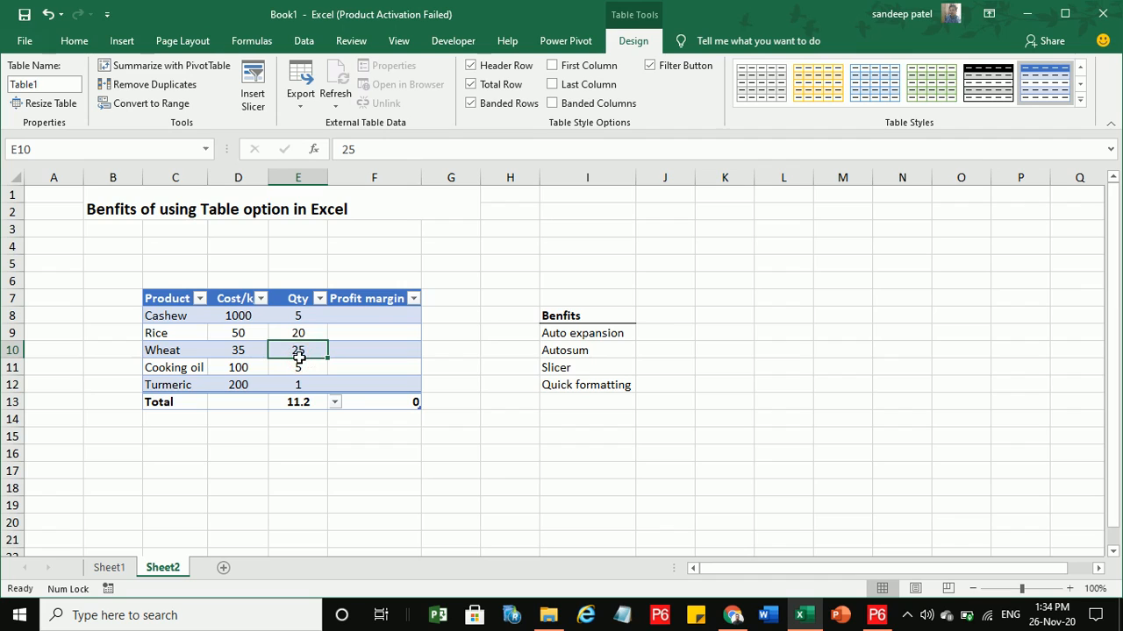
click(472, 85)
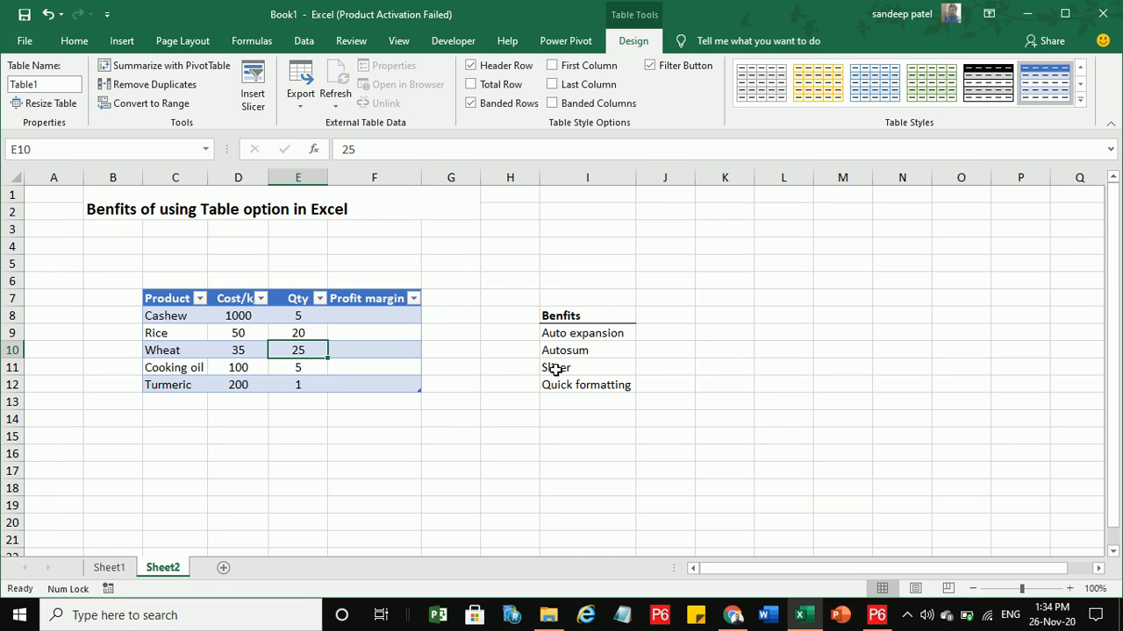
Enter margins 10%, 20%, 10%, 5% and 10% in F8:F12 for Cashew through Turmeric.
click(364, 316)
text(10)
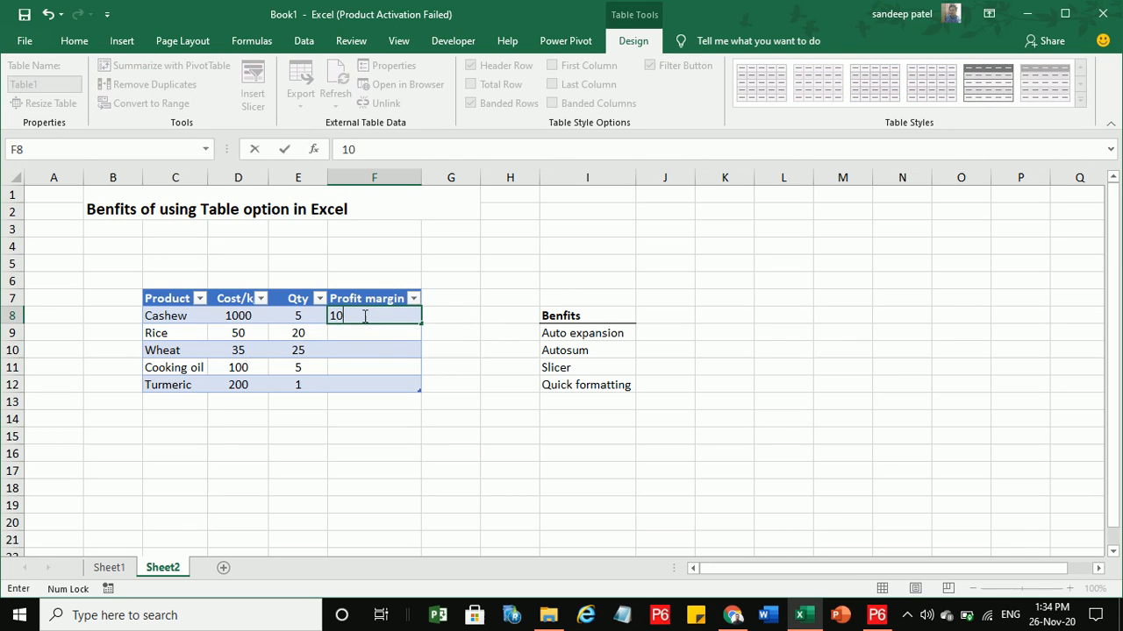
text(%)
key(Return)
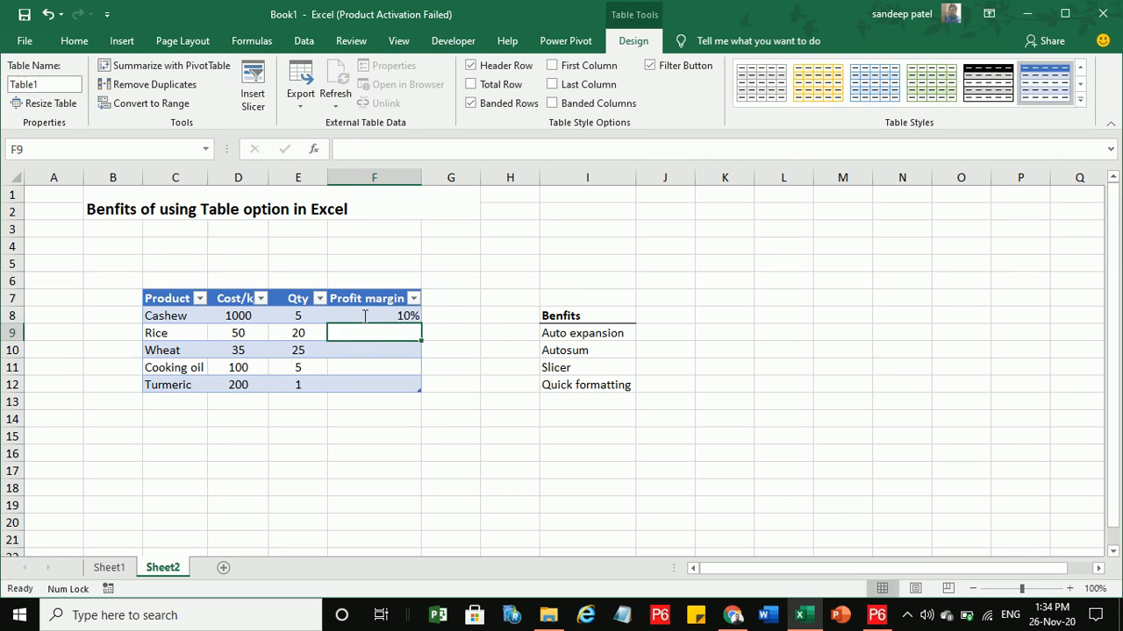
text(20%)
key(Return)
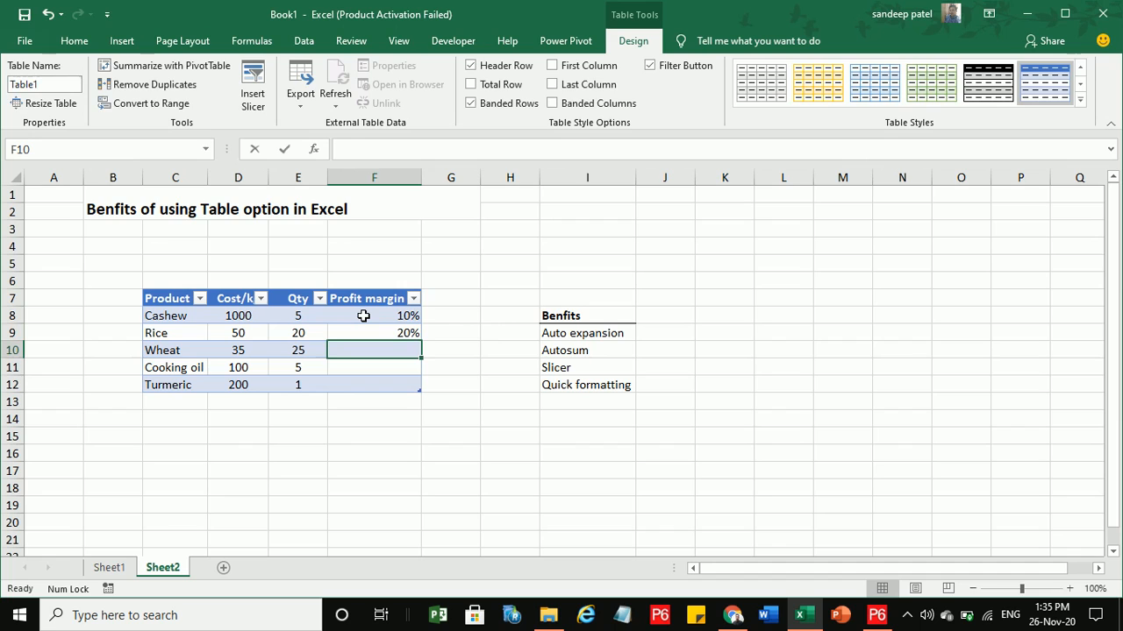
text(10%)
key(Return)
text(5)
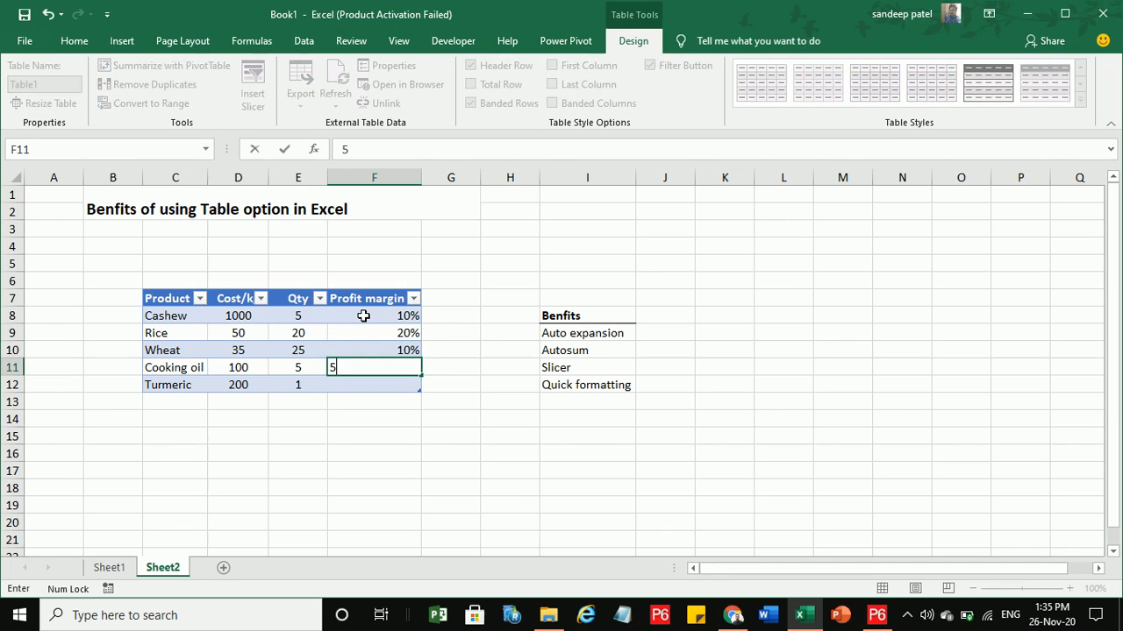
text(%)
key(Return)
text(10)
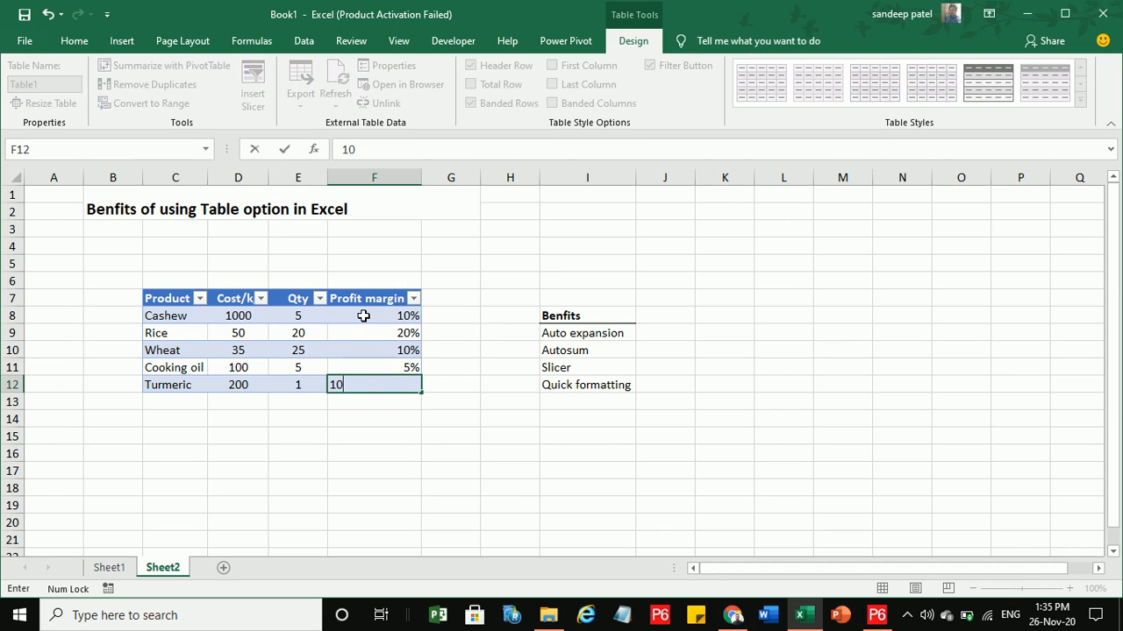
text(%)
key(Return)
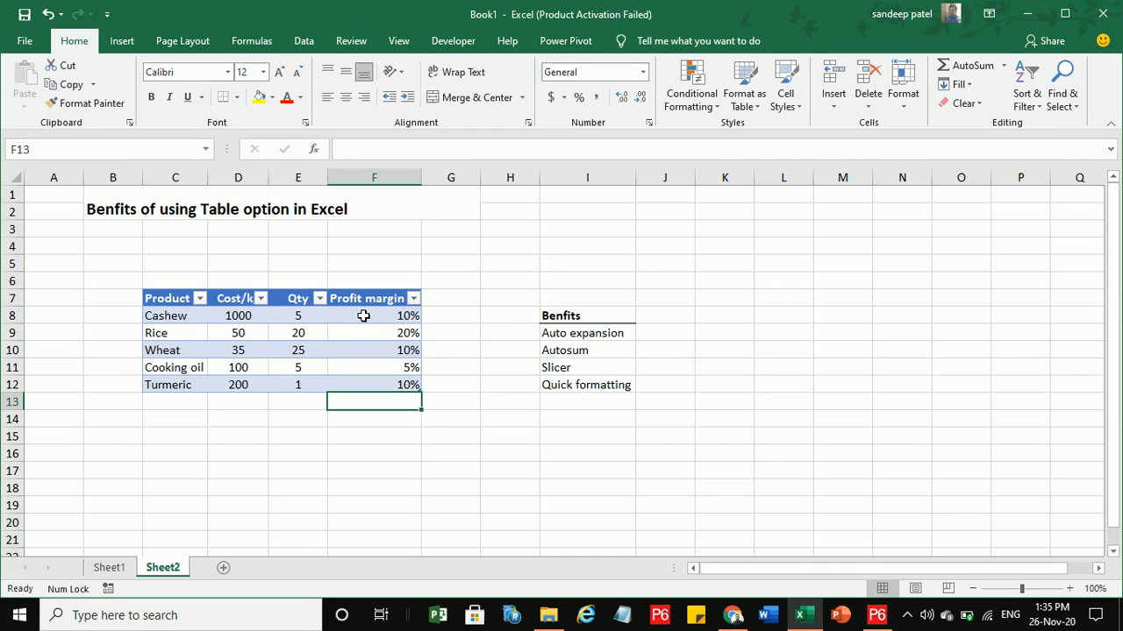
Insert a slicer on the table's Profit margin field.
click(364, 315)
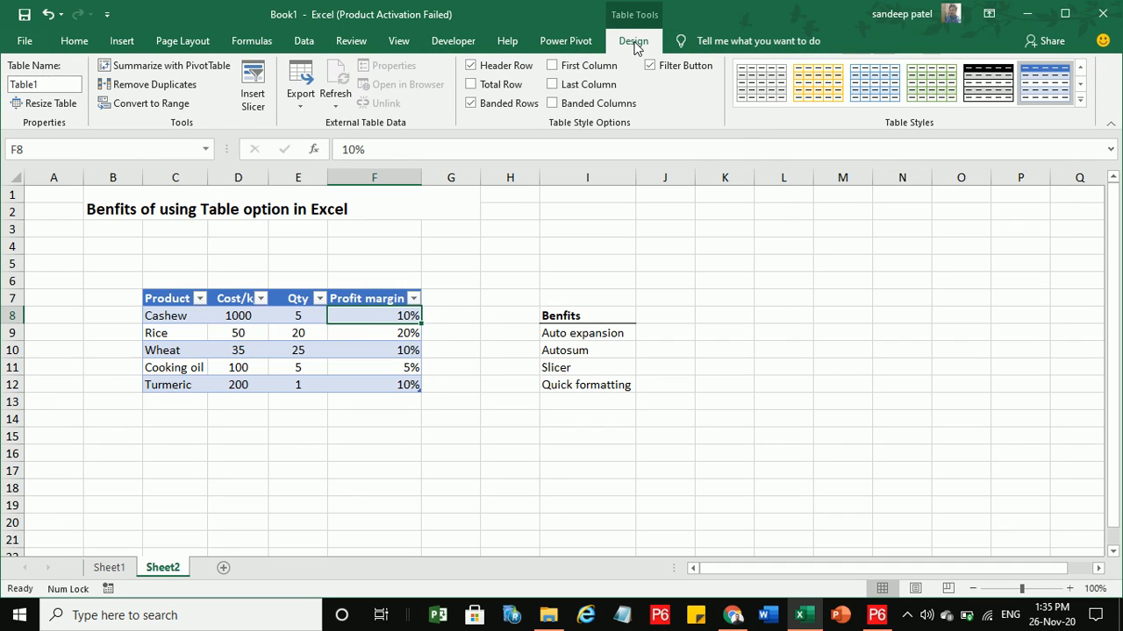
click(251, 84)
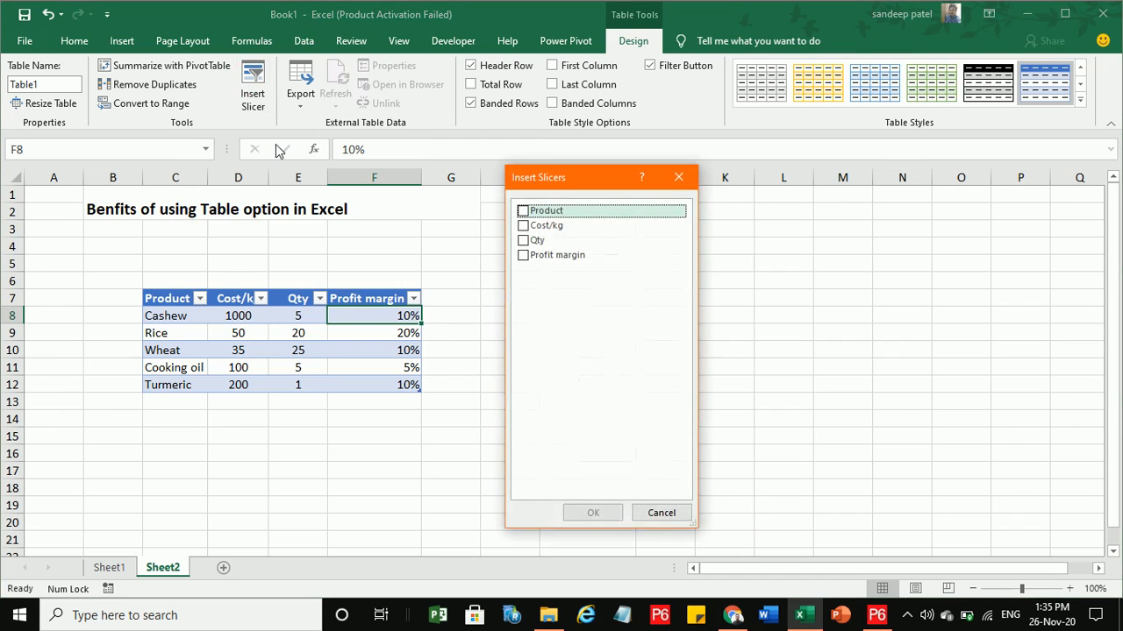
click(524, 256)
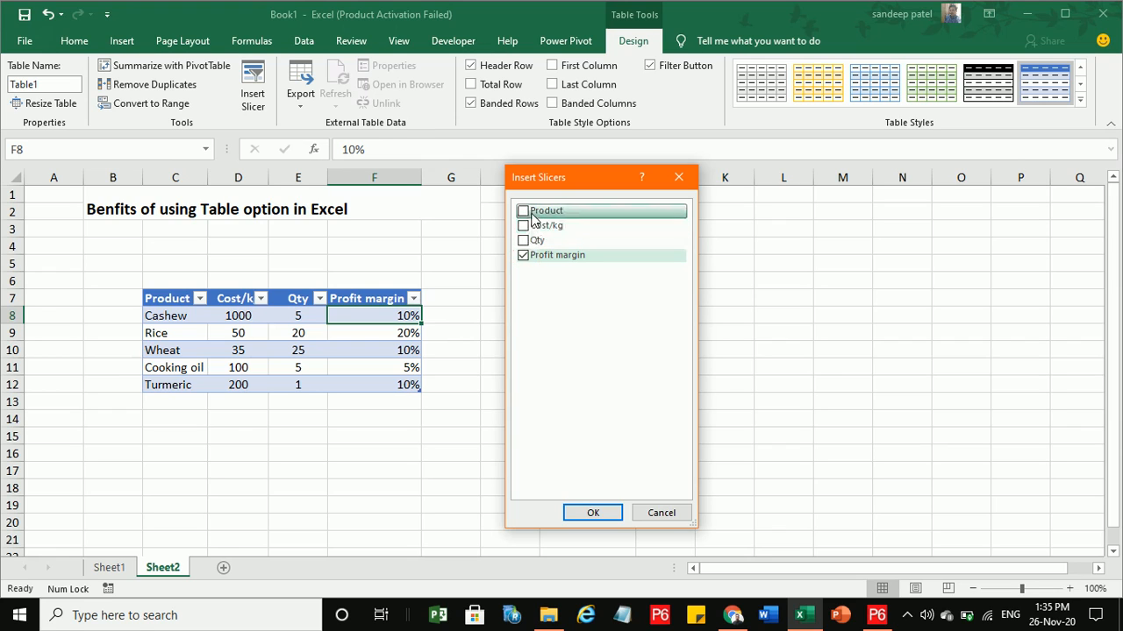
click(589, 515)
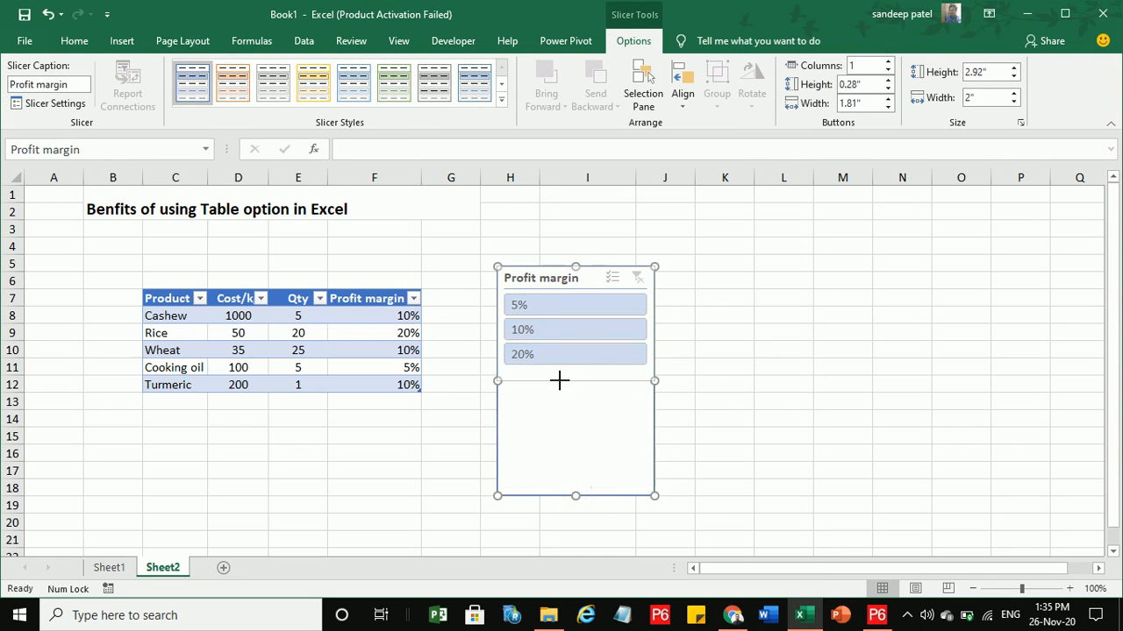
Resize the Profit margin slicer to 1.35" tall and move it up and left beside the table.
drag(555, 373, 555, 373)
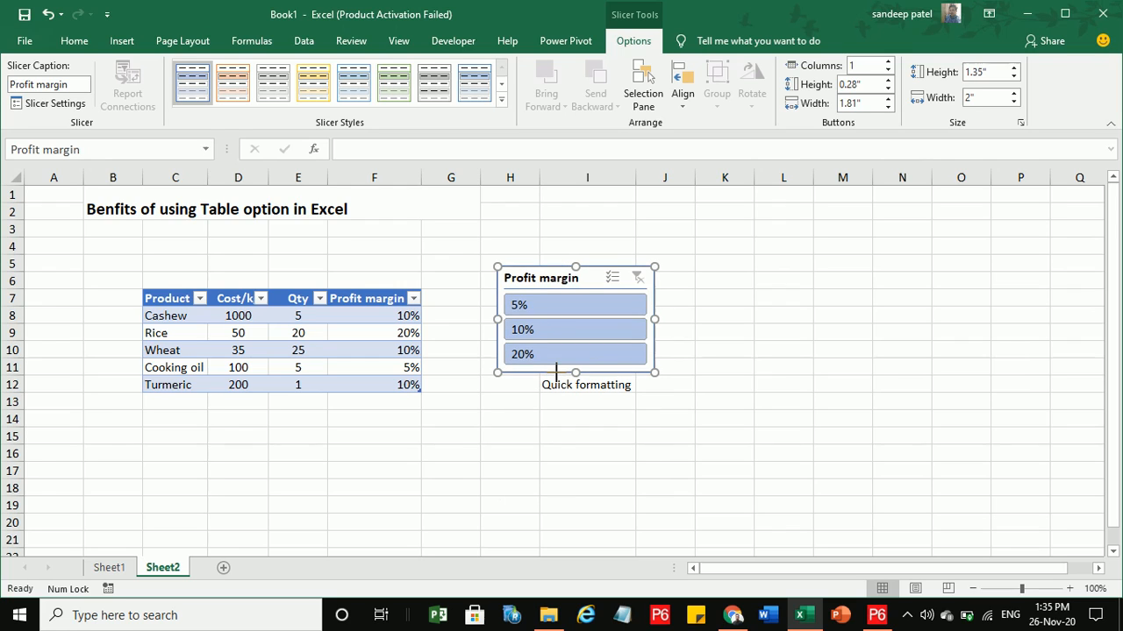
drag(534, 275, 472, 221)
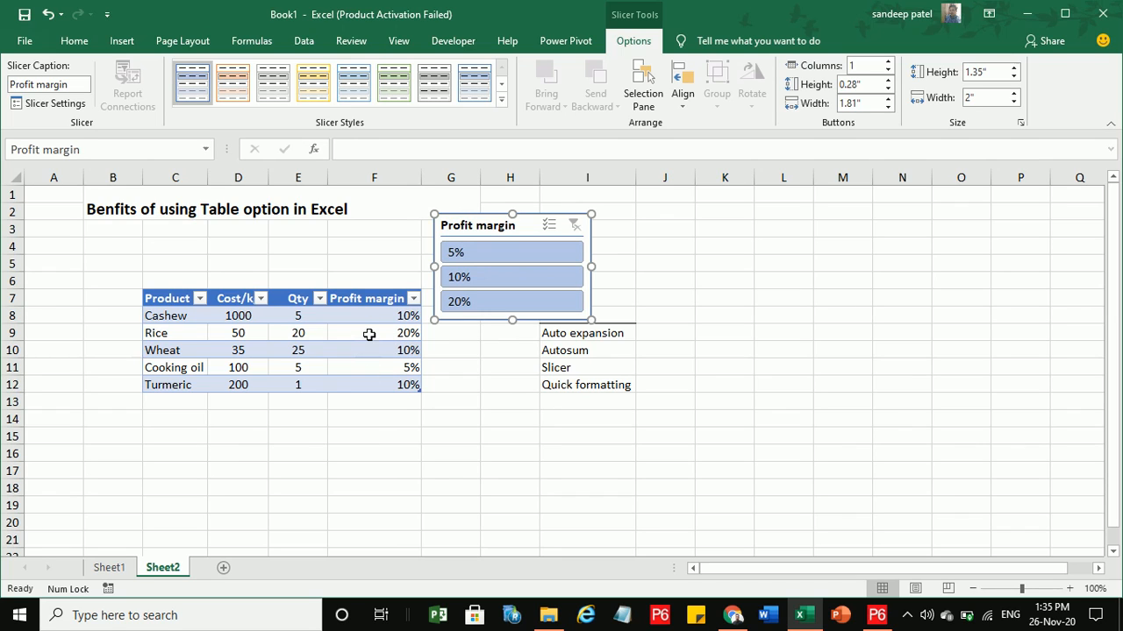
Filter by 10%, 20%, 5% and 10% margins, clear the filter, then delete the slicer.
click(482, 274)
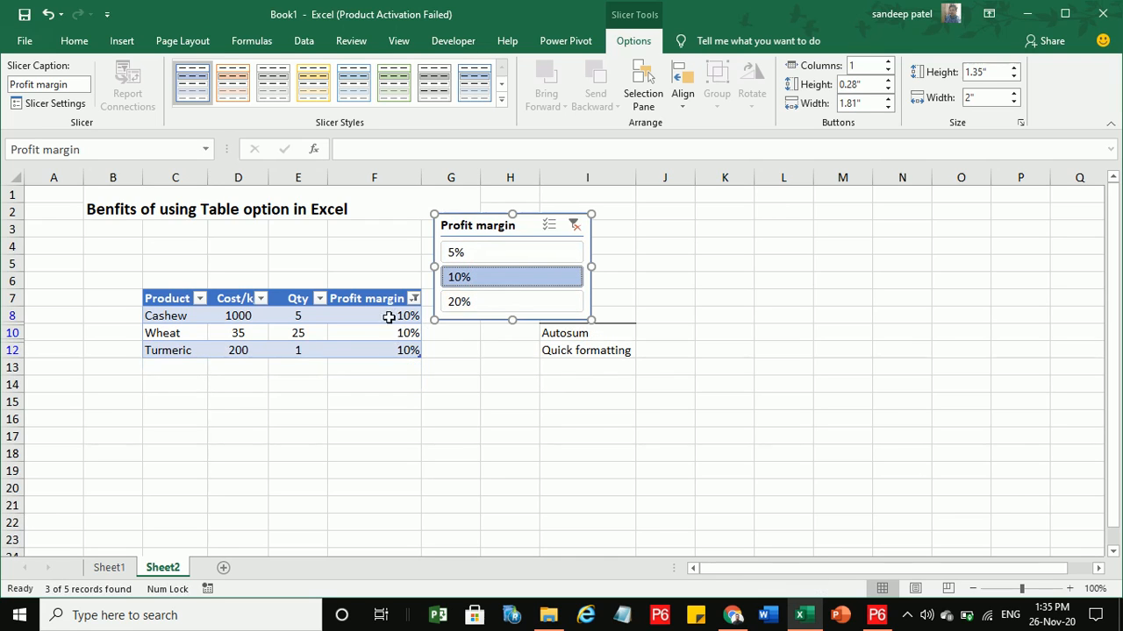
click(471, 303)
click(470, 253)
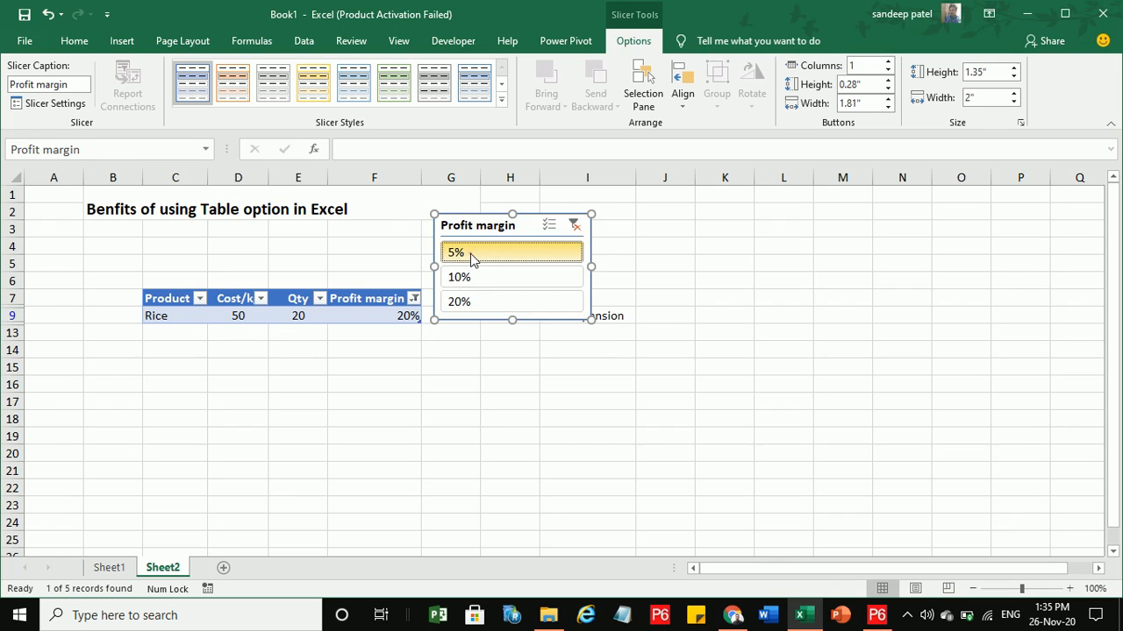
click(485, 279)
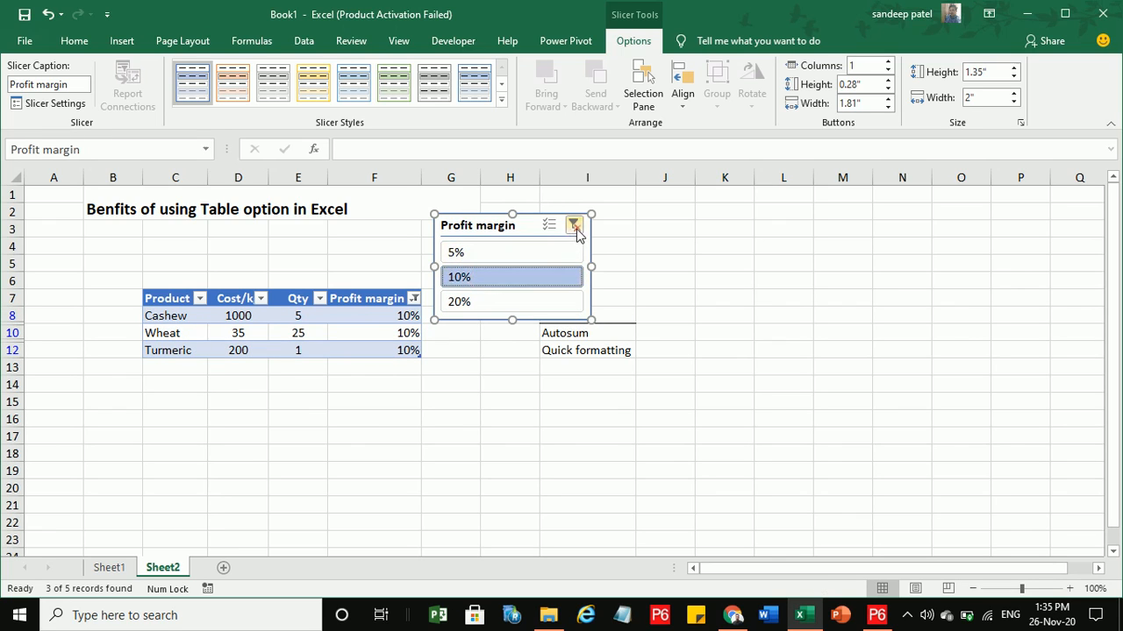
click(574, 227)
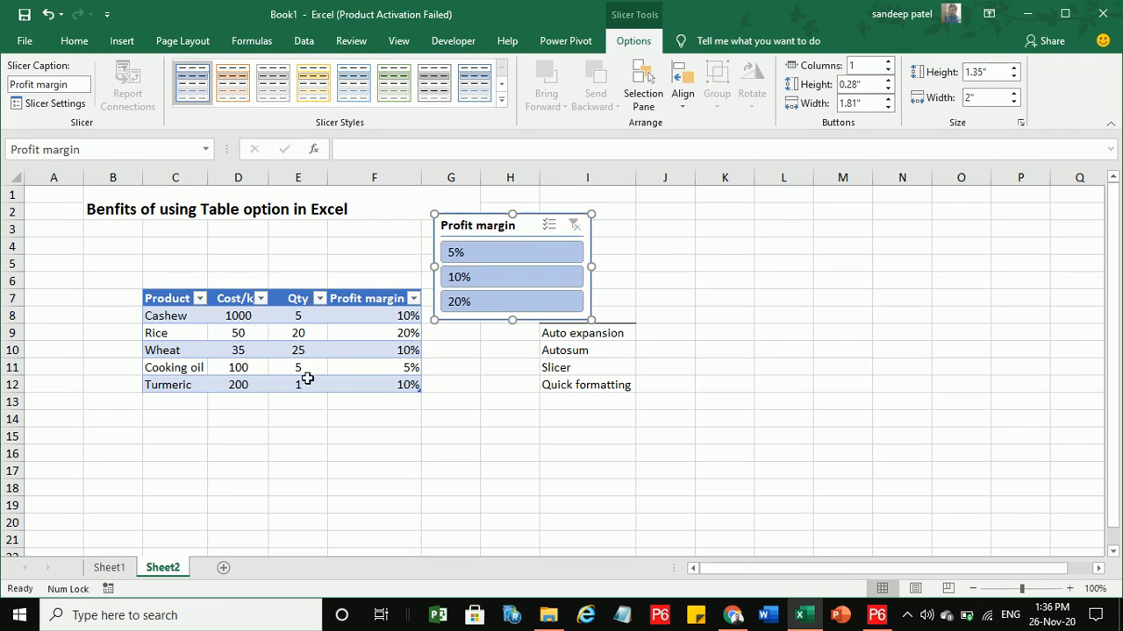
key(Delete)
click(469, 219)
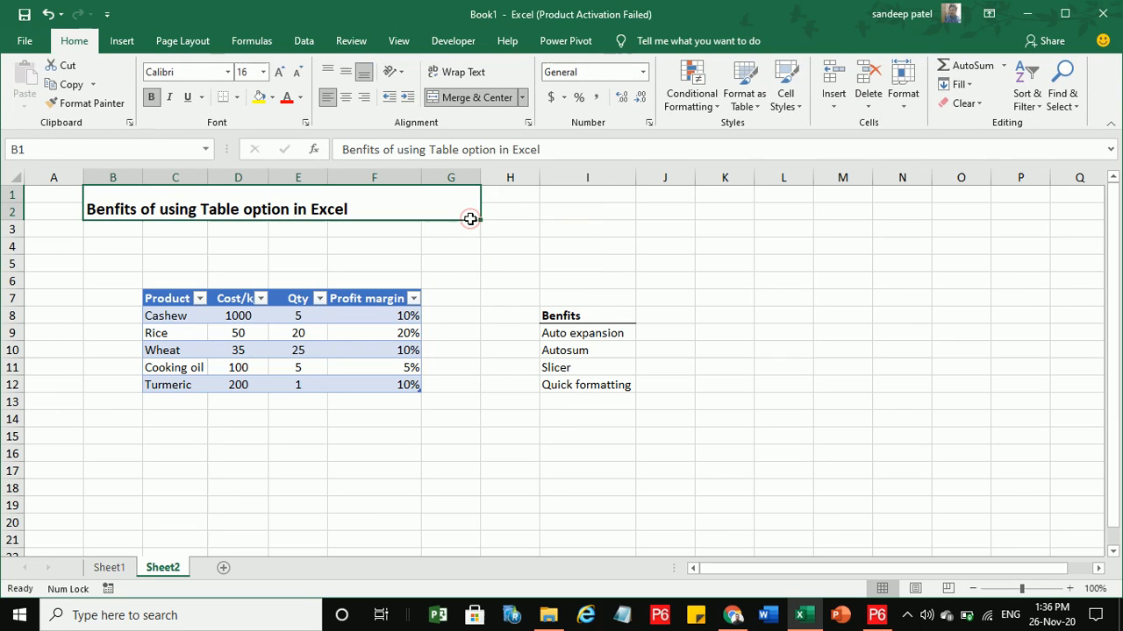